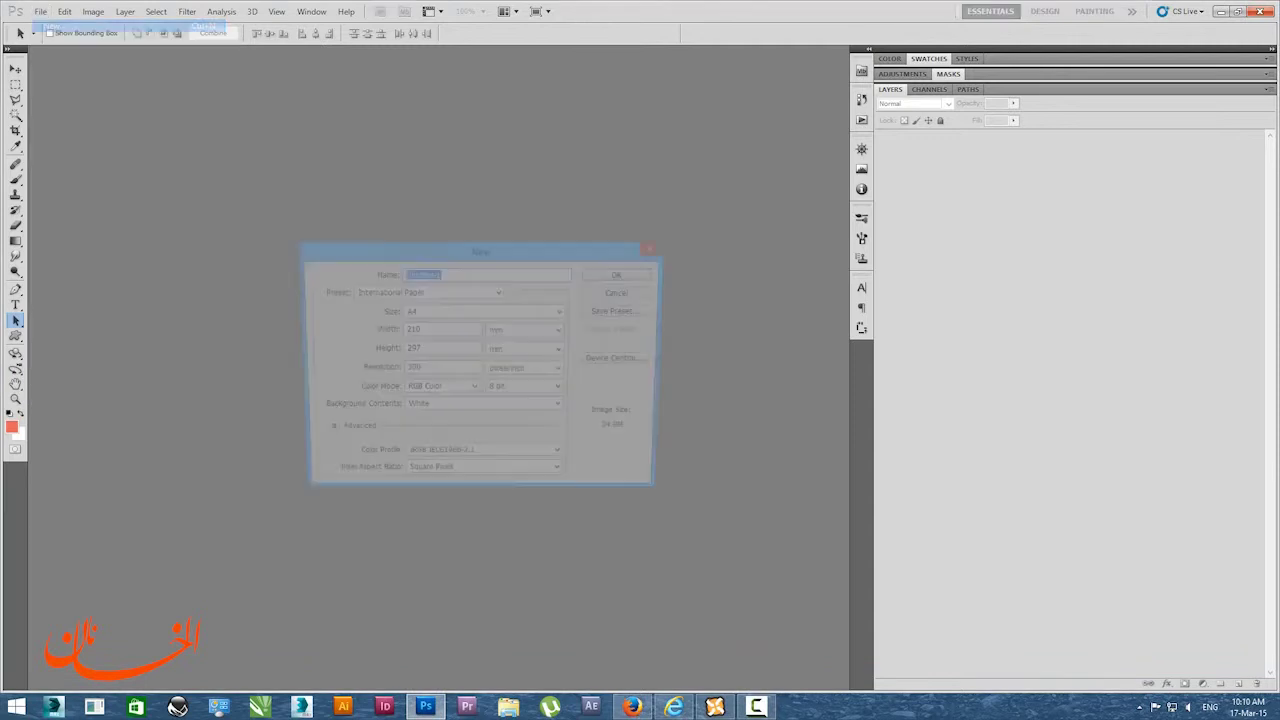
Create a new document from the Film & Video preset at the HDV/HDTV 720p/29.97 size.
click(498, 292)
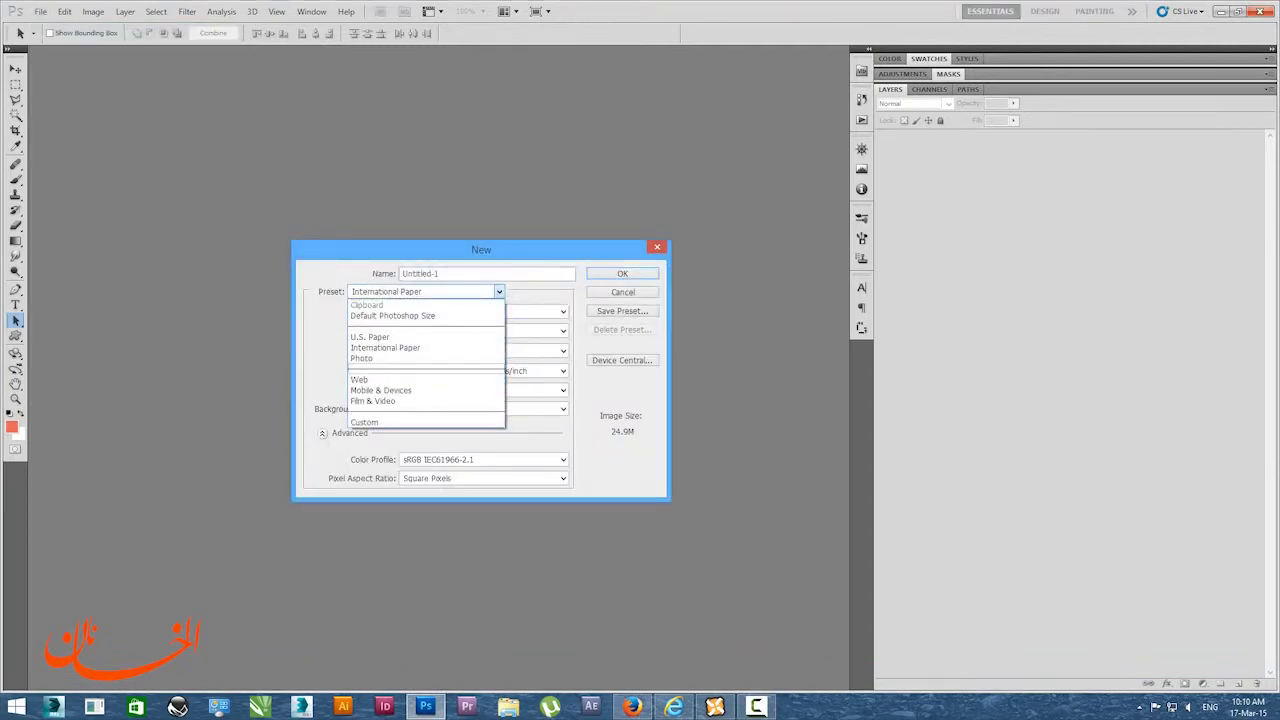
click(440, 401)
click(563, 312)
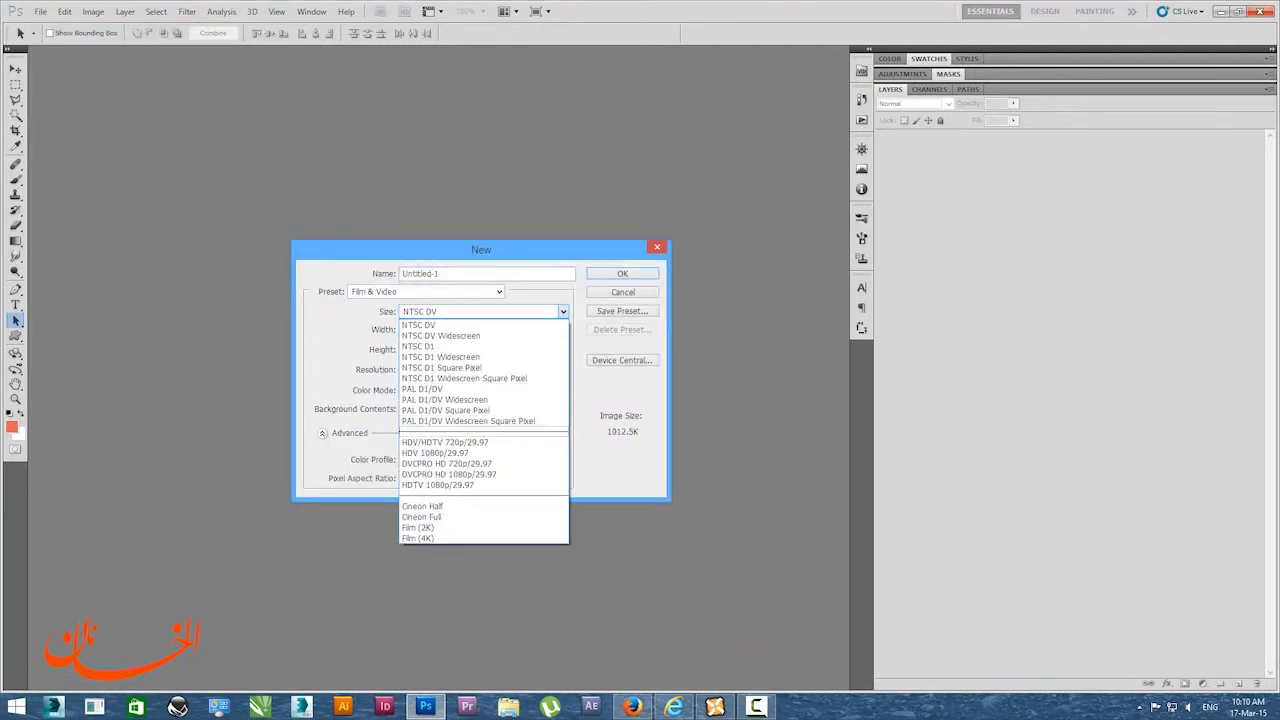
click(450, 444)
key(Return)
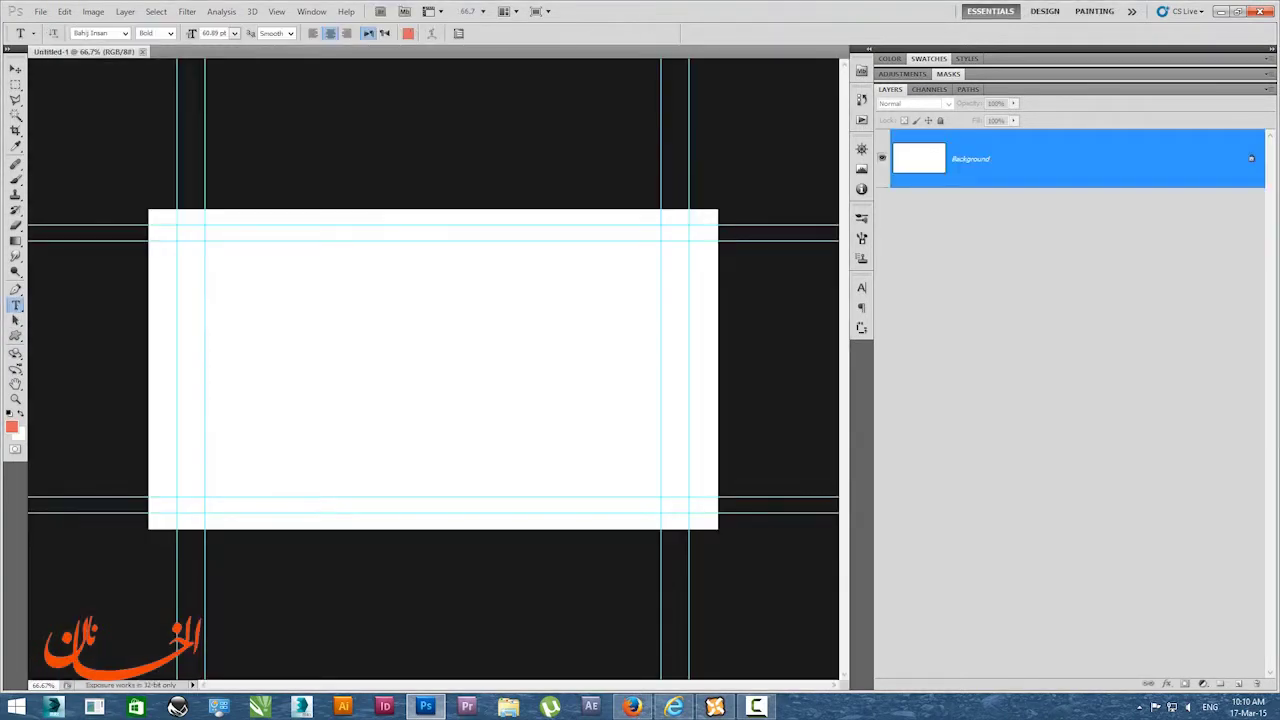
Add a text layer on the canvas reading "افغانستان زنده باد".
click(594, 350)
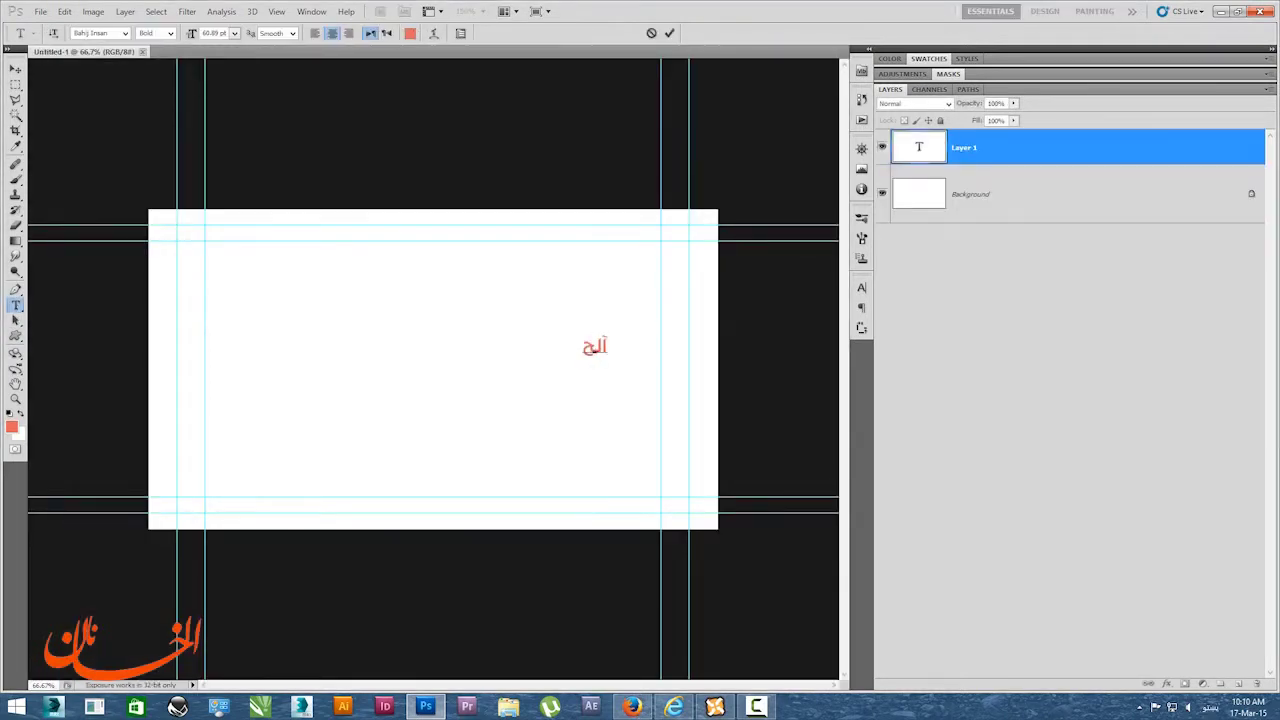
text(آلخانان)
key(ctrl+a)
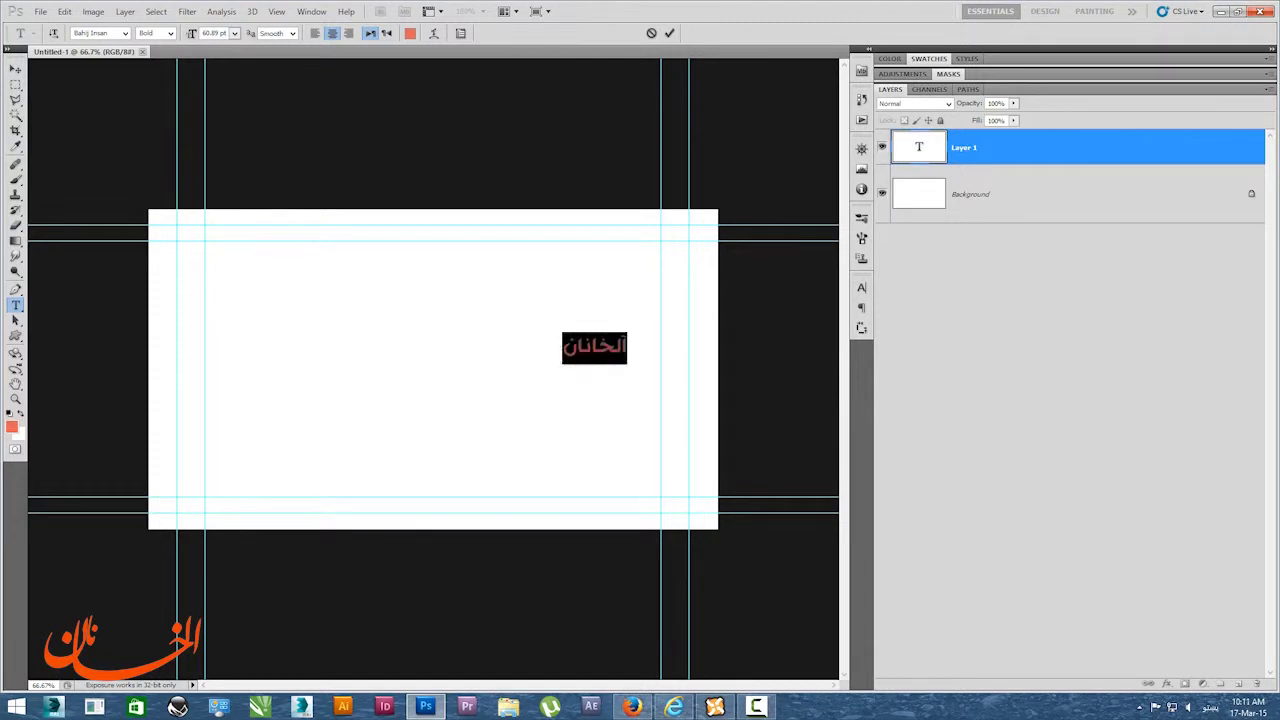
text(افغانستان زنده باد)
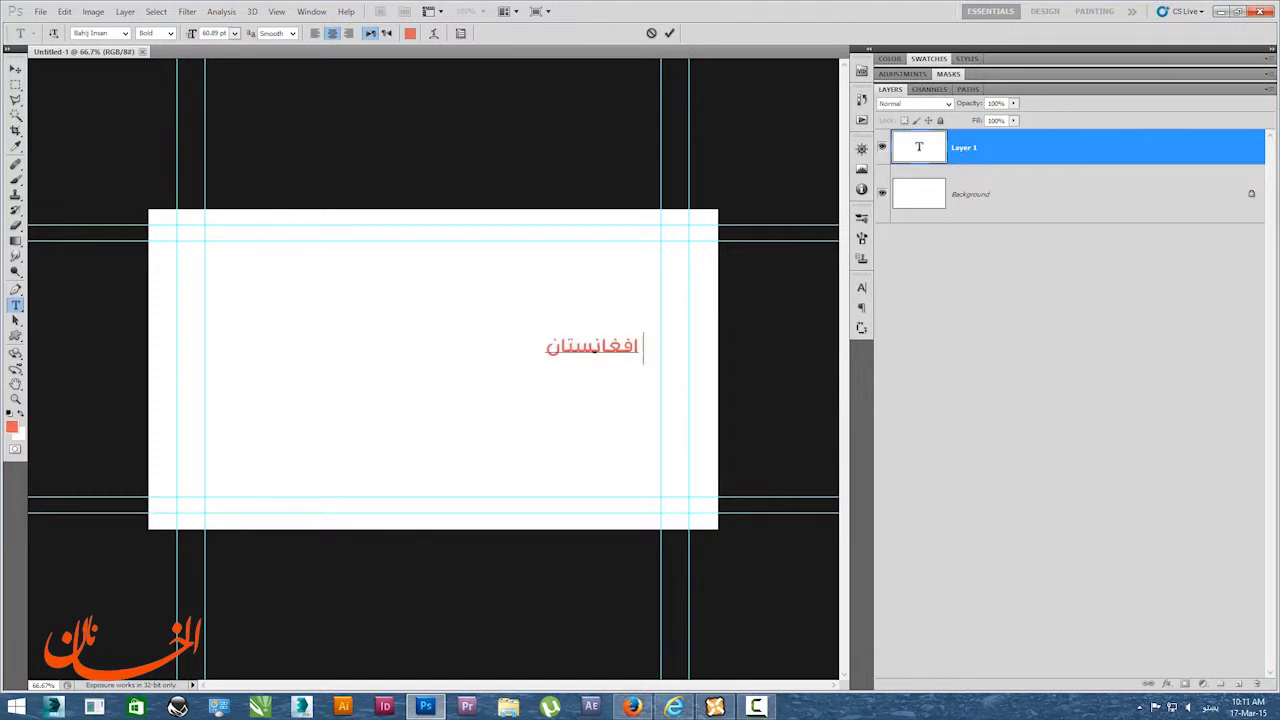
key(ctrl+Return)
Scale the text proportionally to about 249% and move it left so it starts at the inner left guide.
key(ctrl+t)
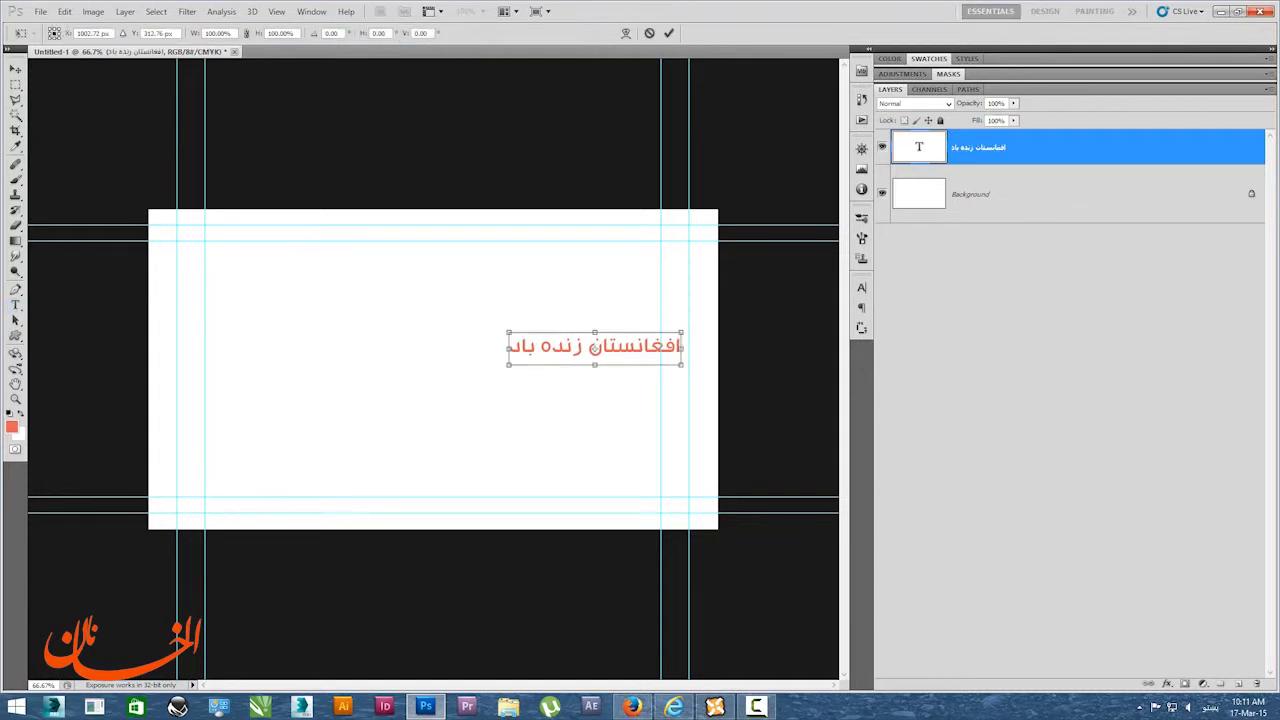
shift+drag(509, 365, 254, 413)
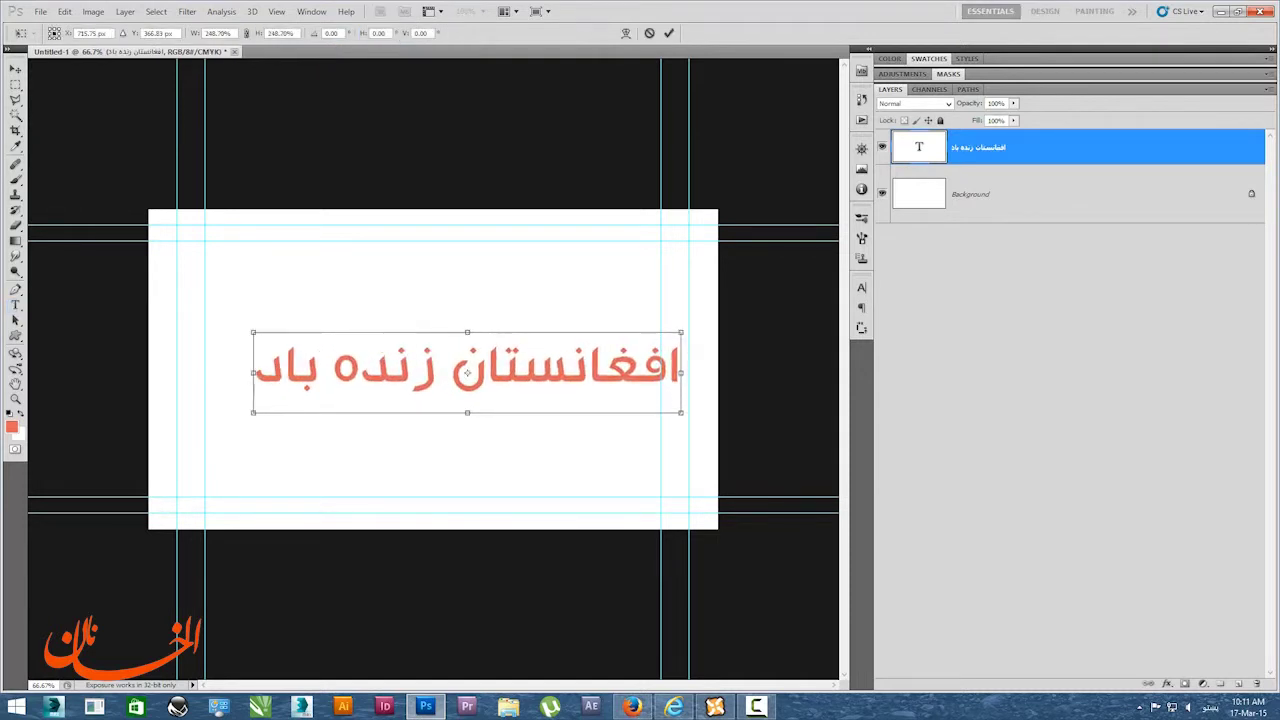
key(Return)
key(v)
drag(466, 368, 415, 370)
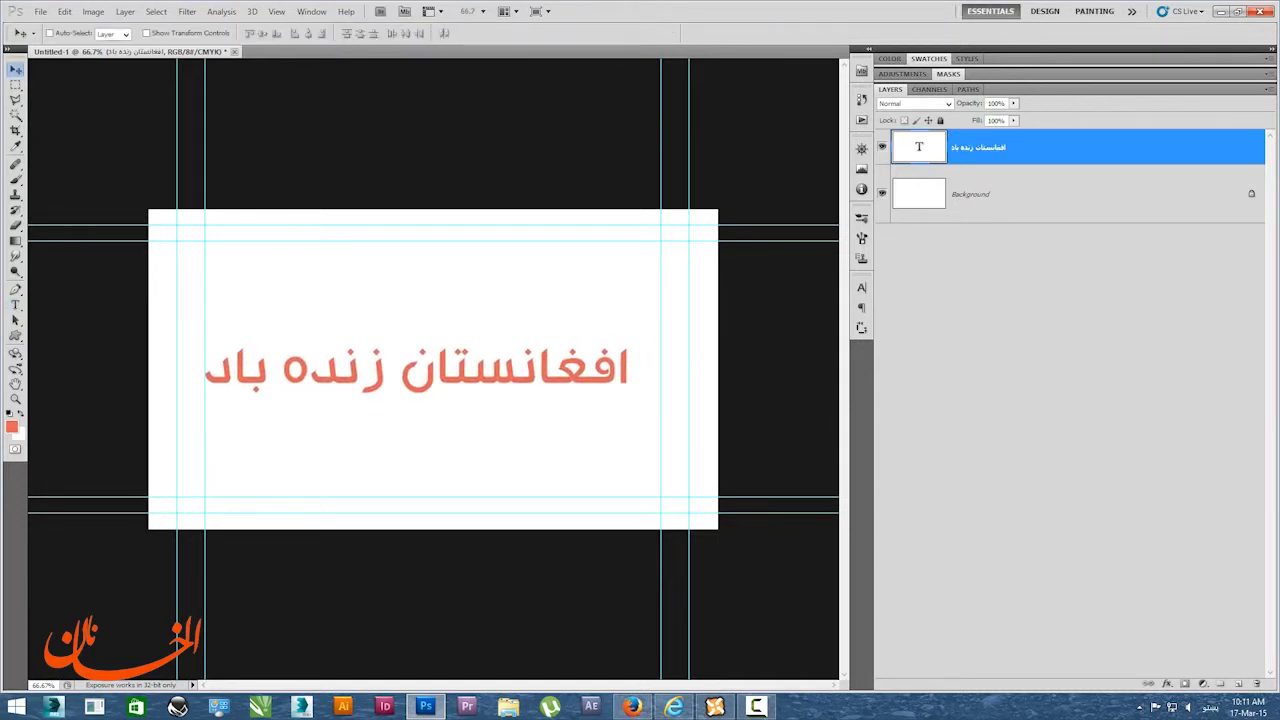
Load the text layer's outline as a selection and convert it into a work path.
ctrl+click(919, 147)
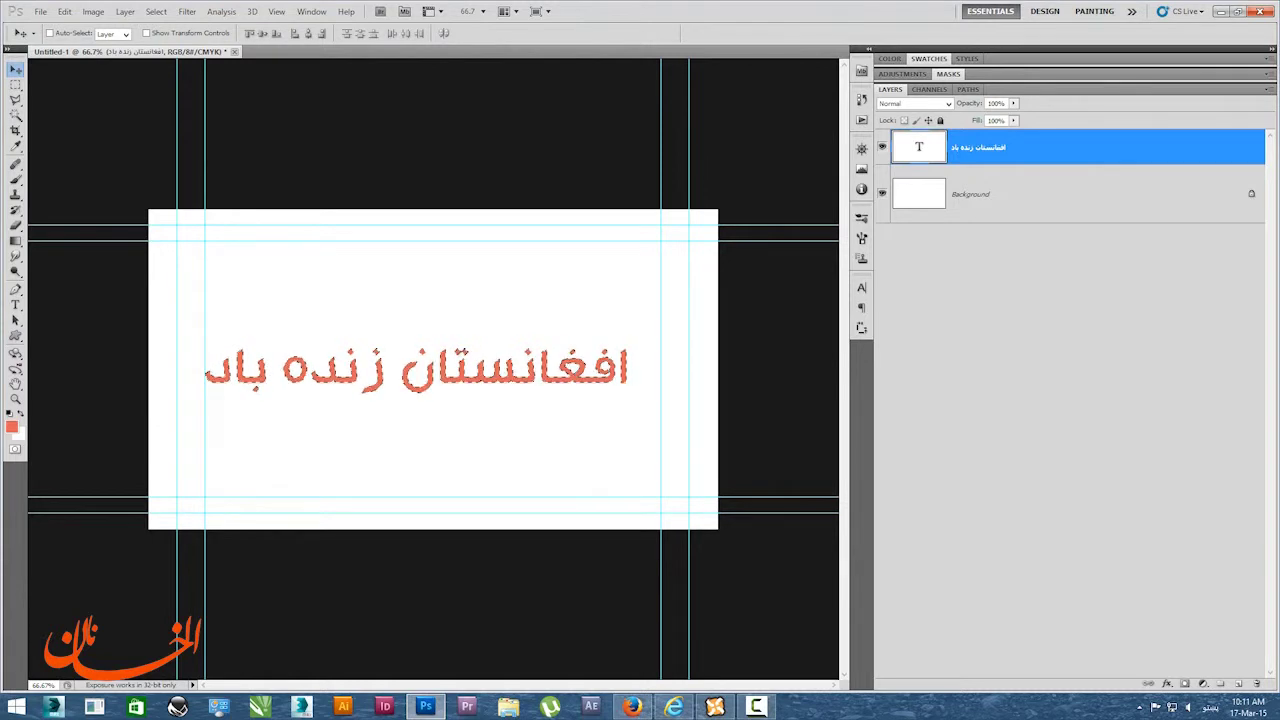
click(968, 90)
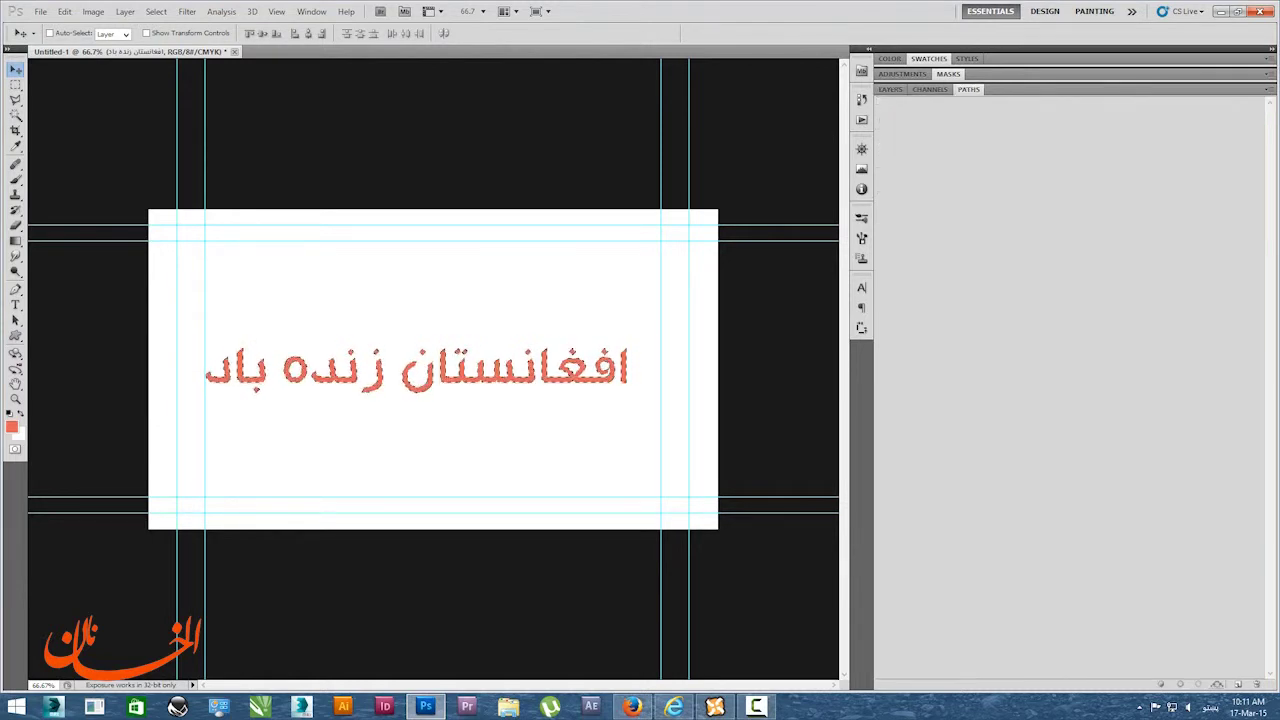
click(1218, 684)
Export the work path to an Illustrator file named AFGHANISTAN ZINDABAD on the Desktop.
click(40, 12)
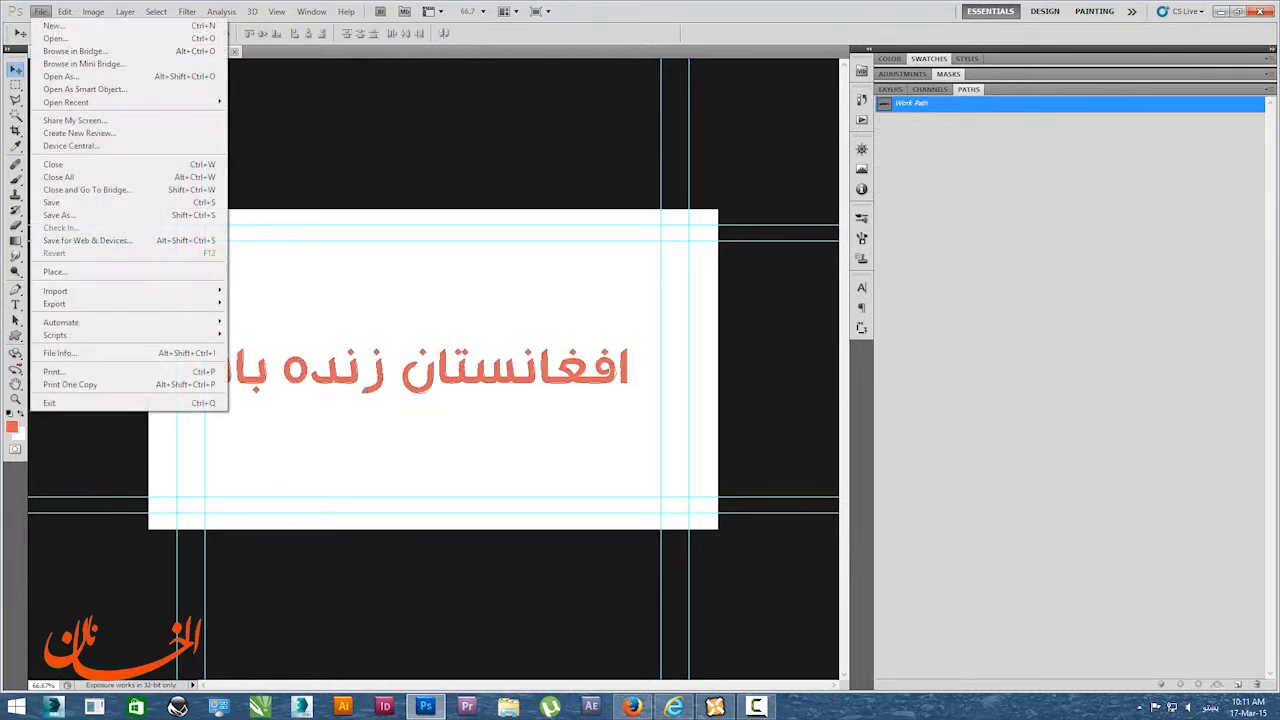
mouse_move(100, 304)
click(271, 315)
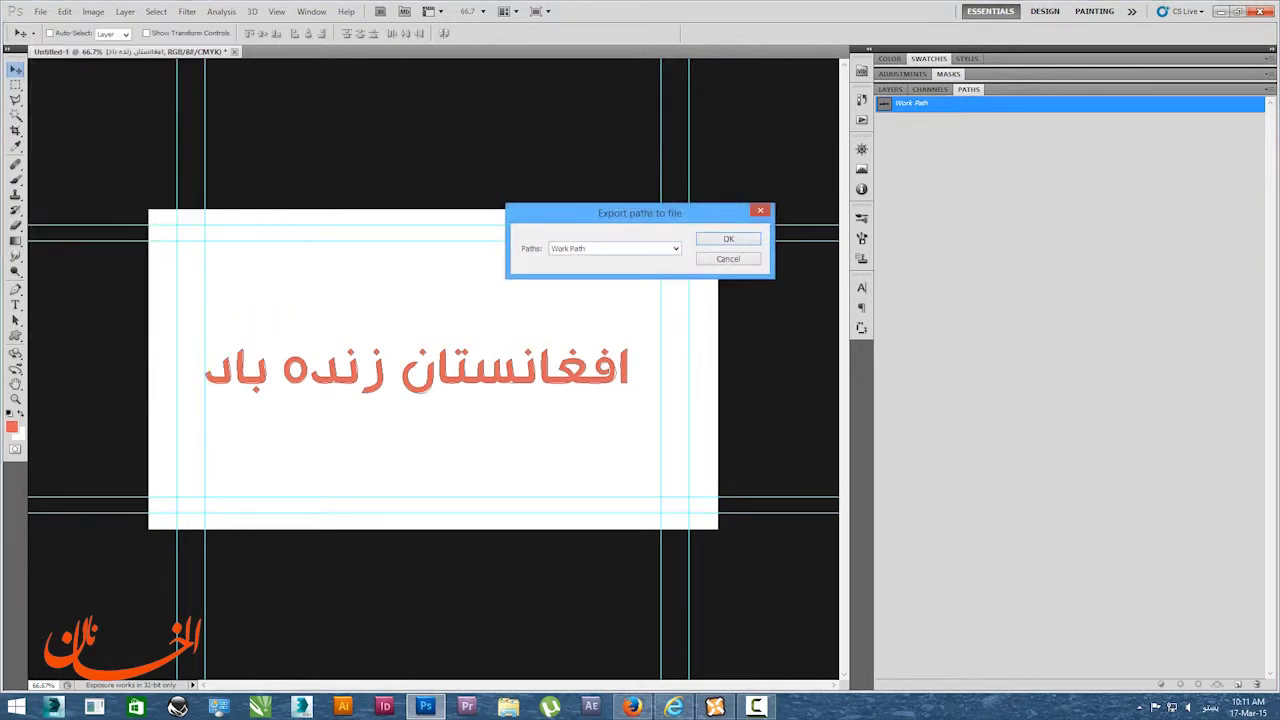
key(Return)
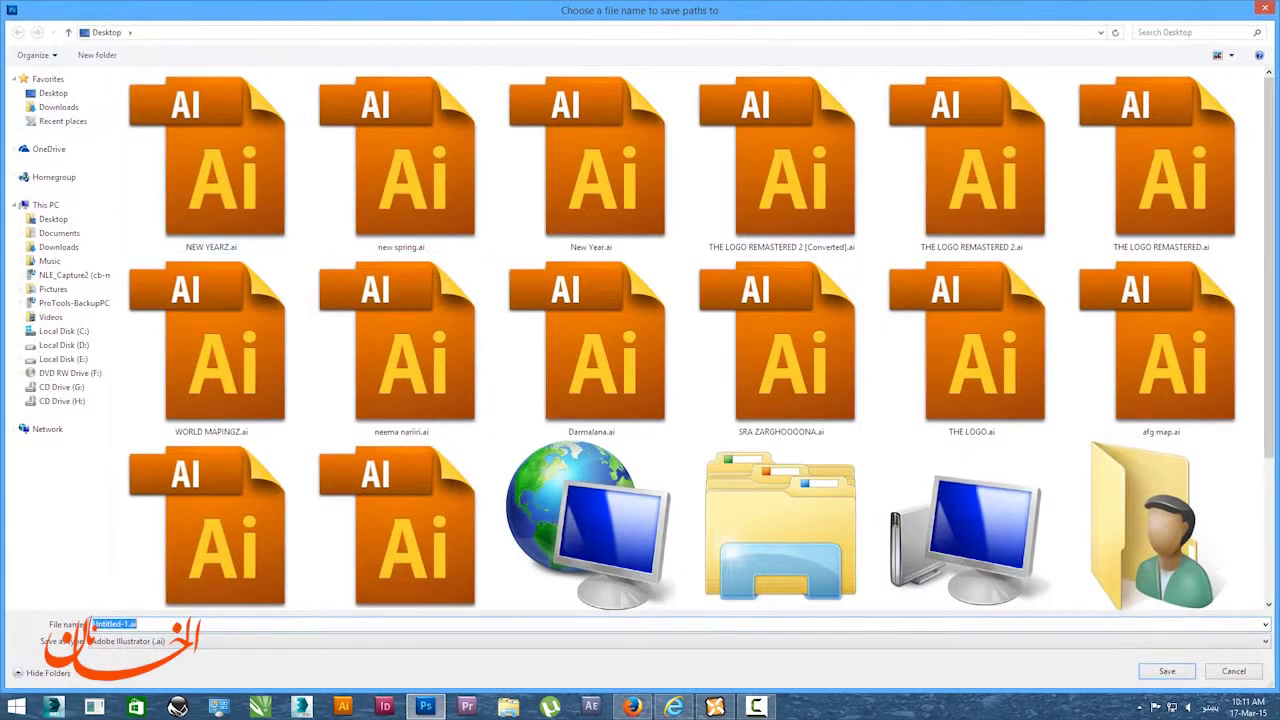
text(AFGHANISTAN)
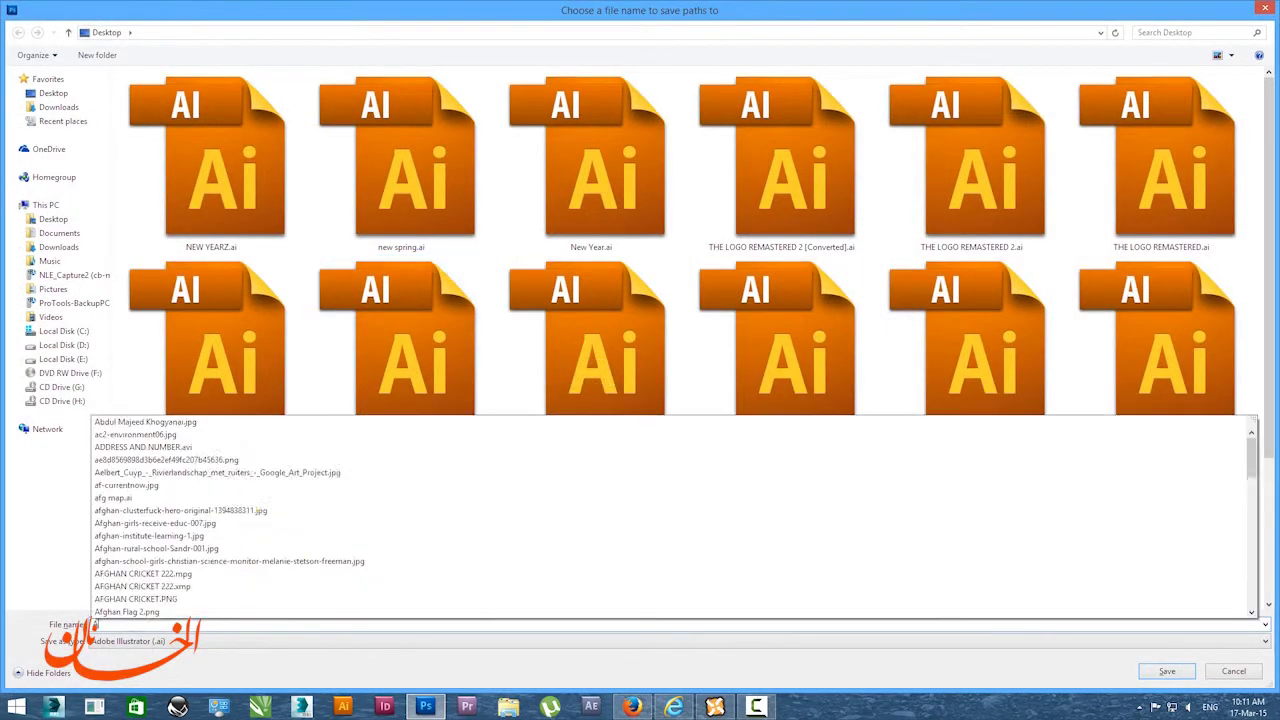
text( ZINDABAD)
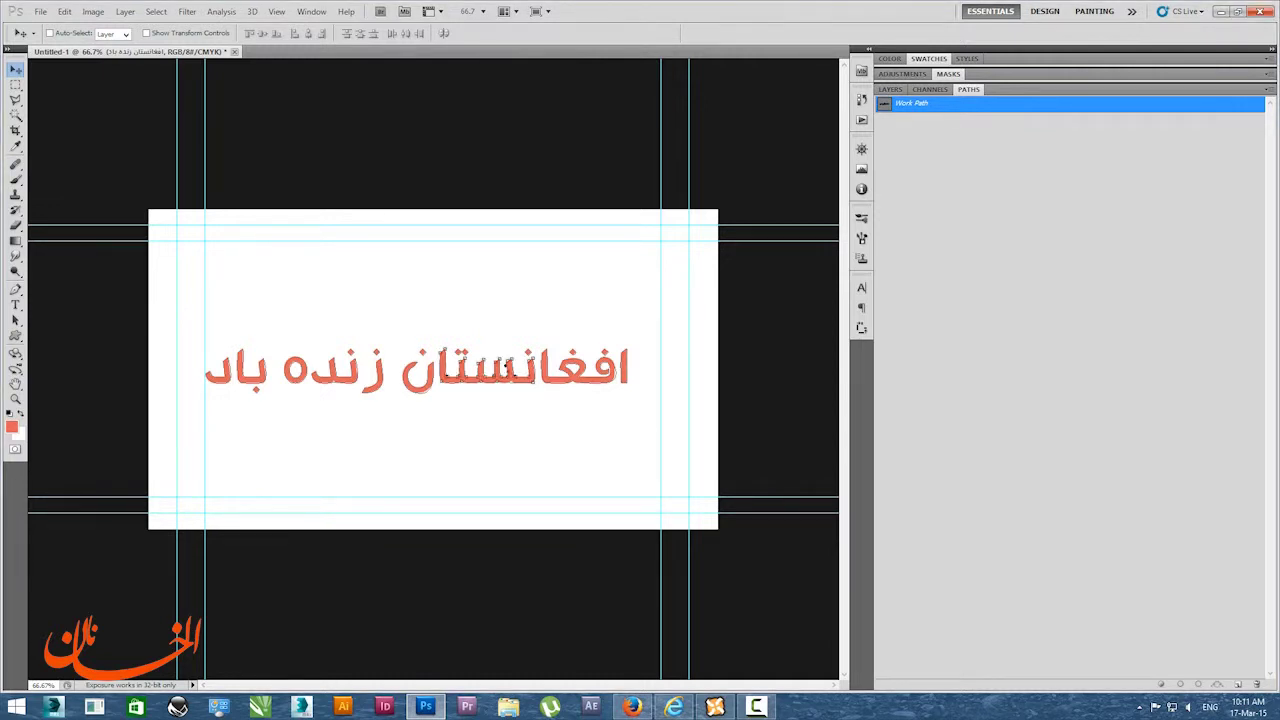
Deselect and delete the exported work path.
click(1060, 180)
drag(1060, 105, 1238, 684)
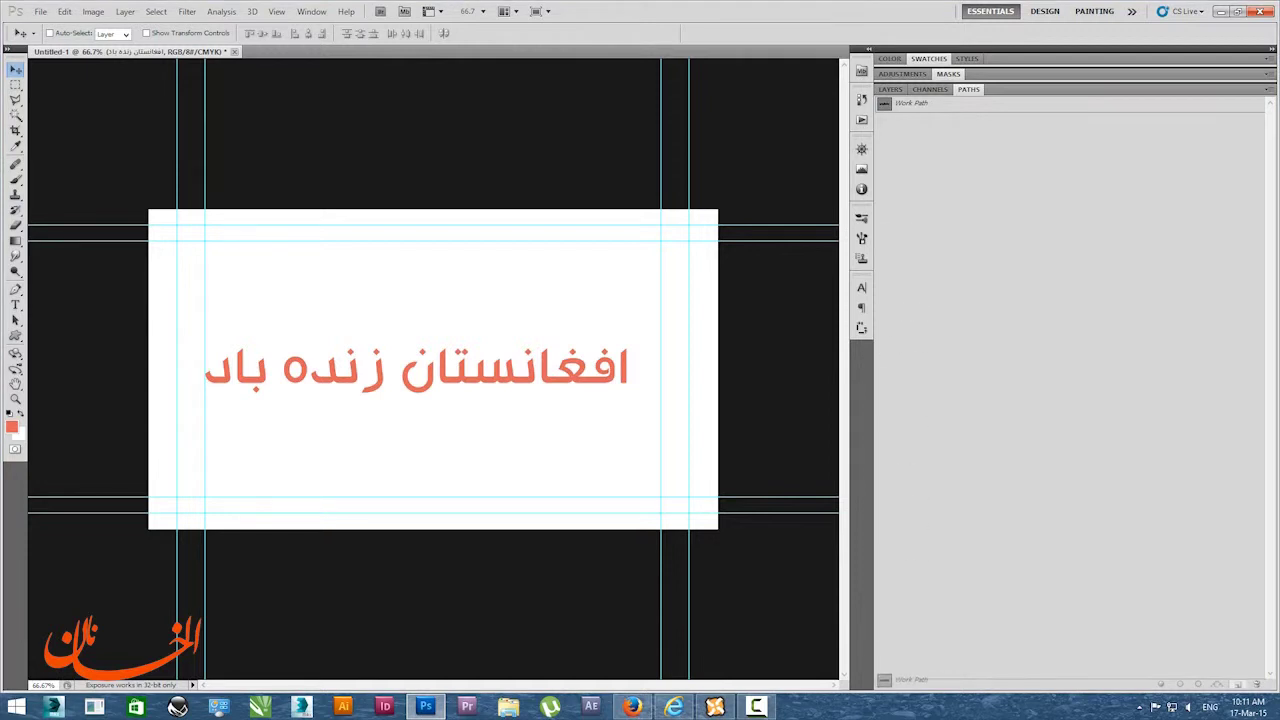
key(alt+Tab)
key(alt+Tab)
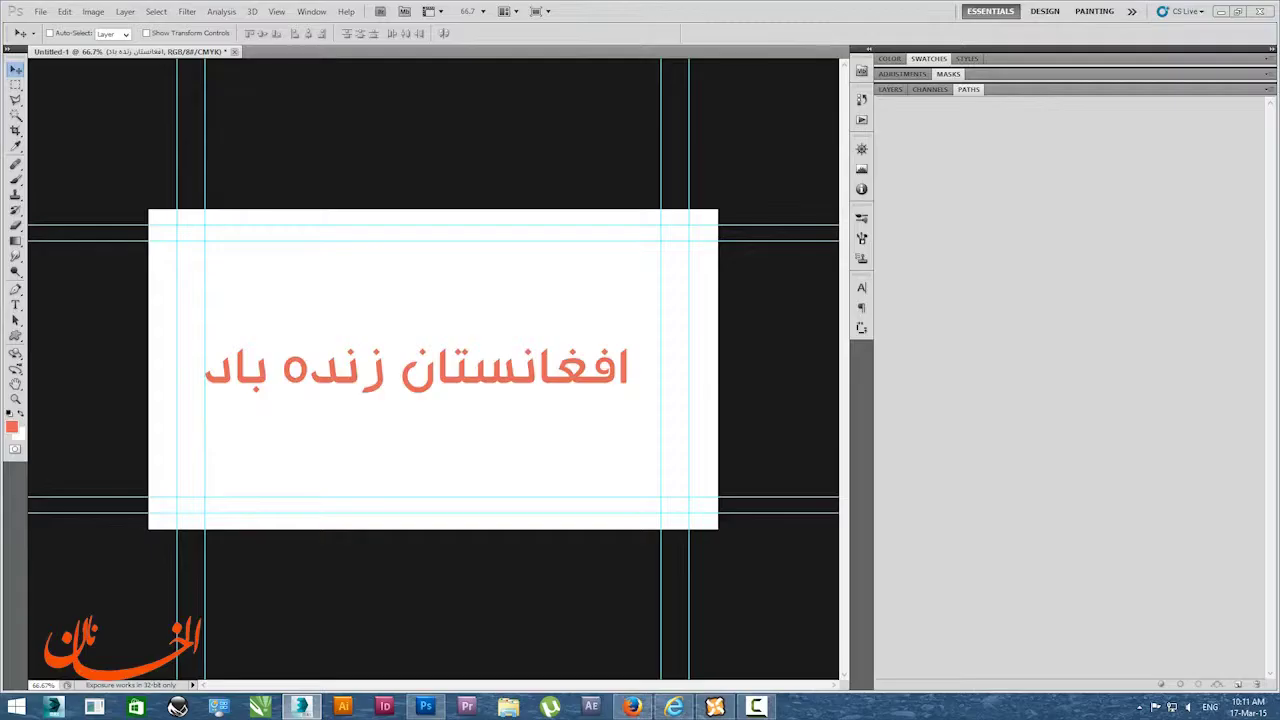
Enlarge the image proportionally to about three times its pixel dimensions, with styles scaled and proportions constrained.
click(890, 90)
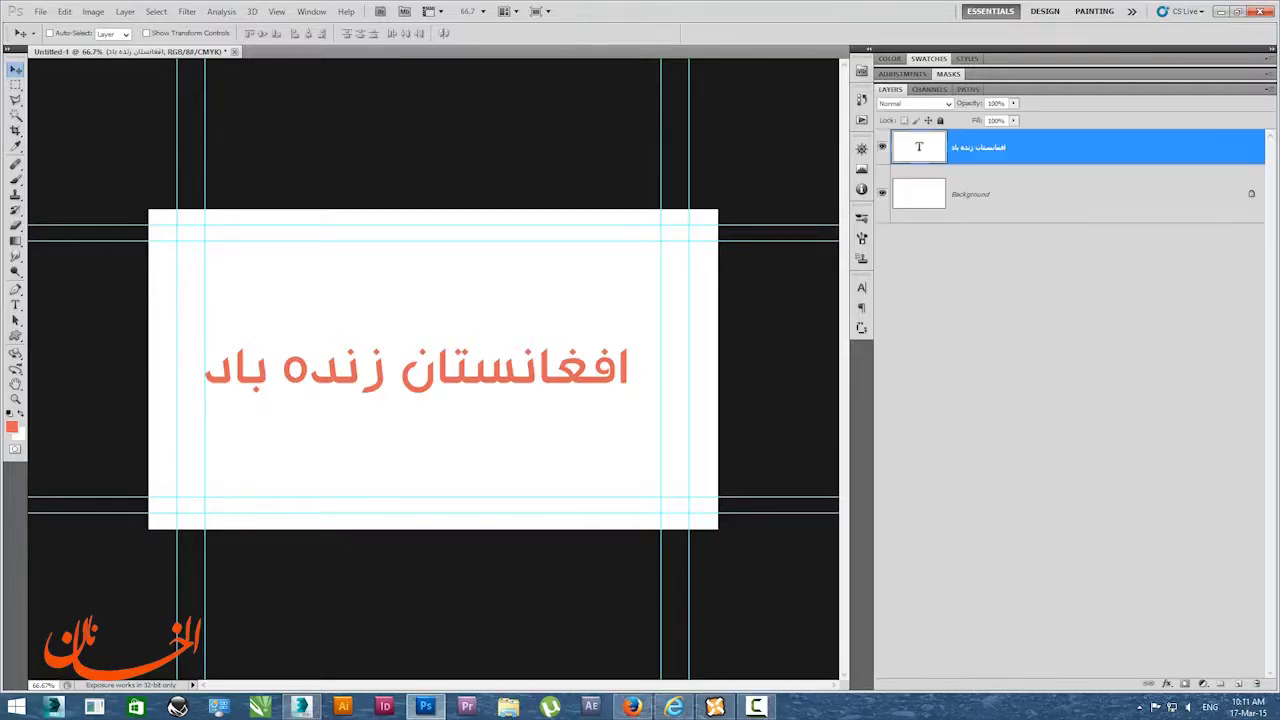
click(93, 12)
click(115, 106)
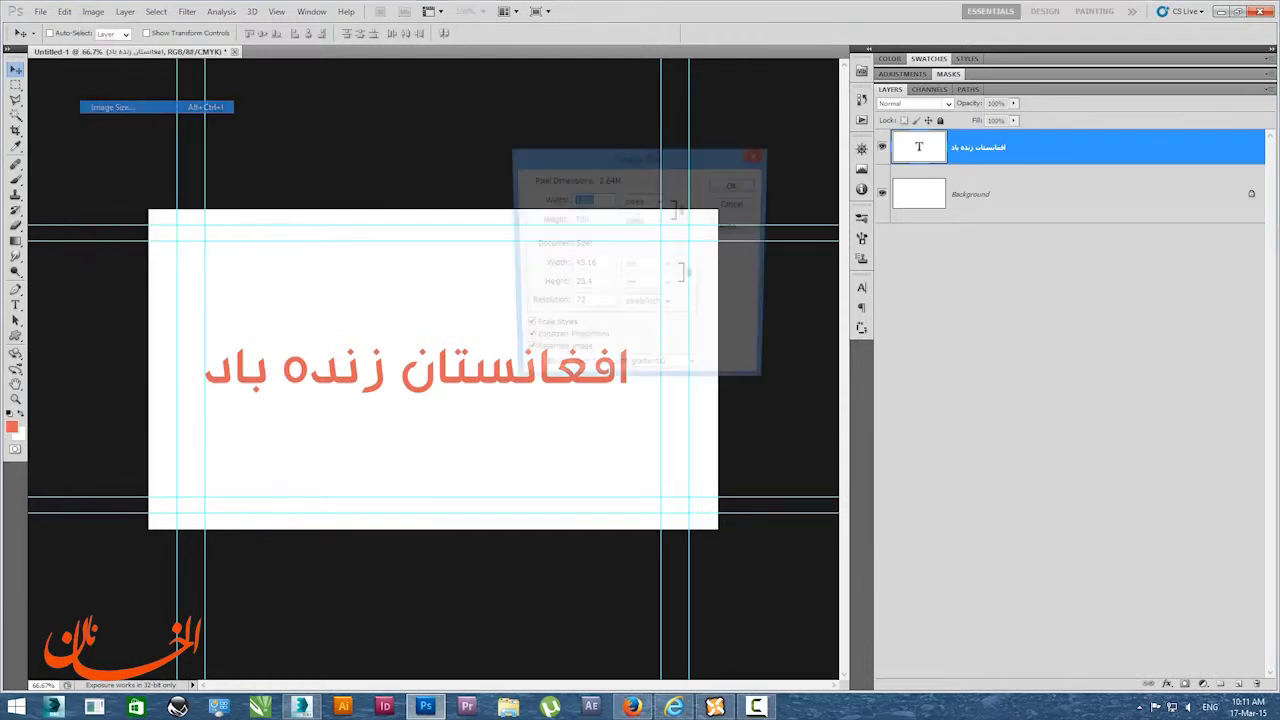
text(2222)
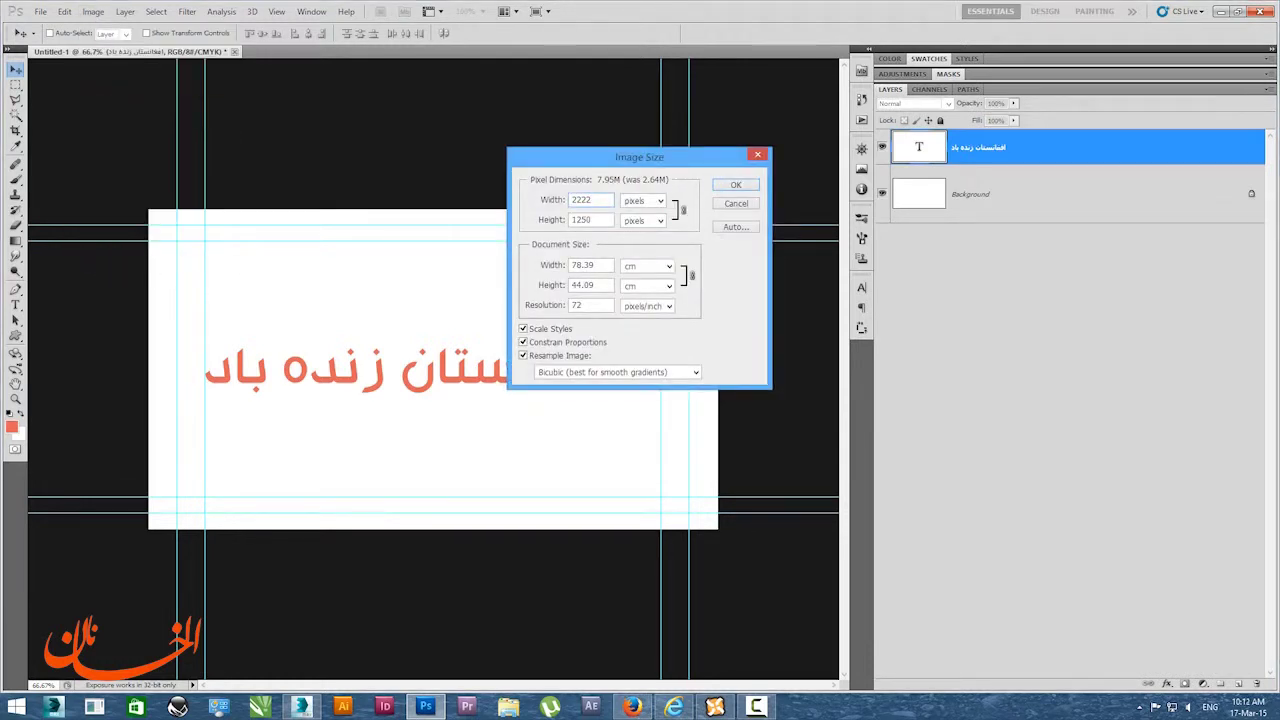
text(2222)
key(Return)
Scale the text layer proportionally to about 127% and position it to span nearly the full canvas width.
ctrl+click(482, 367)
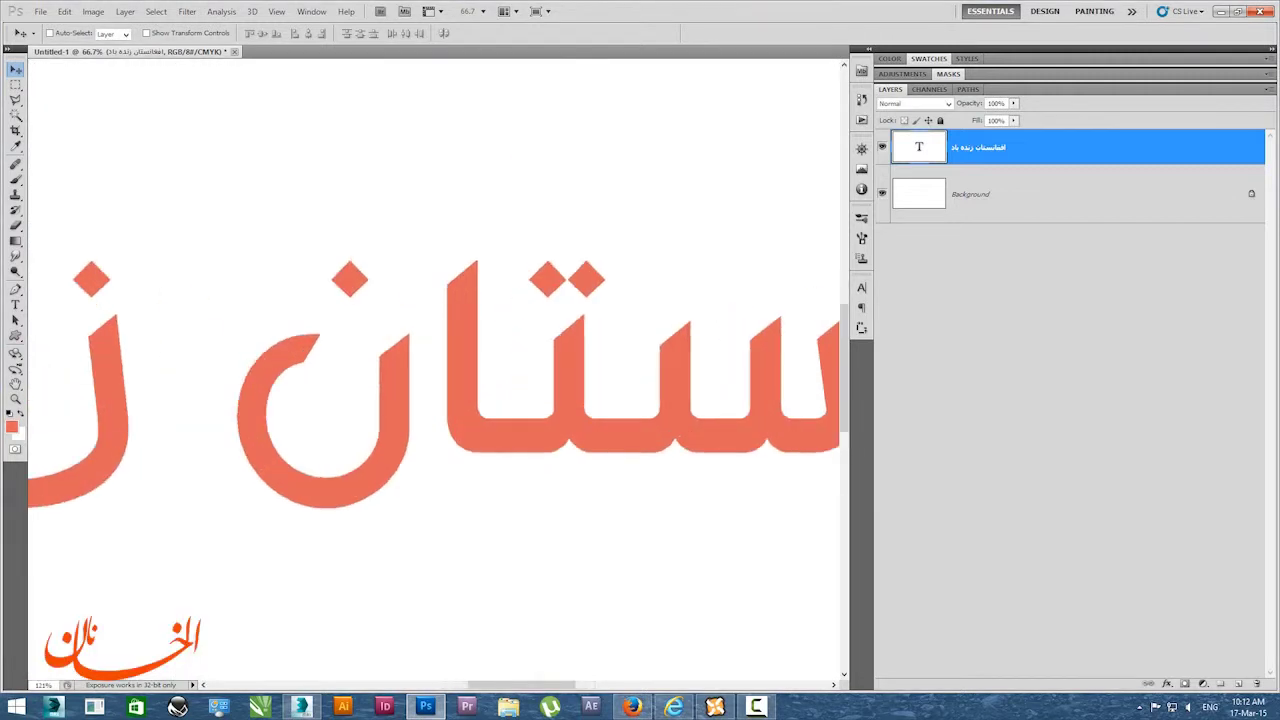
ctrl+right_click(482, 367)
click(530, 374)
alt+scroll(434, 369, down, 3)
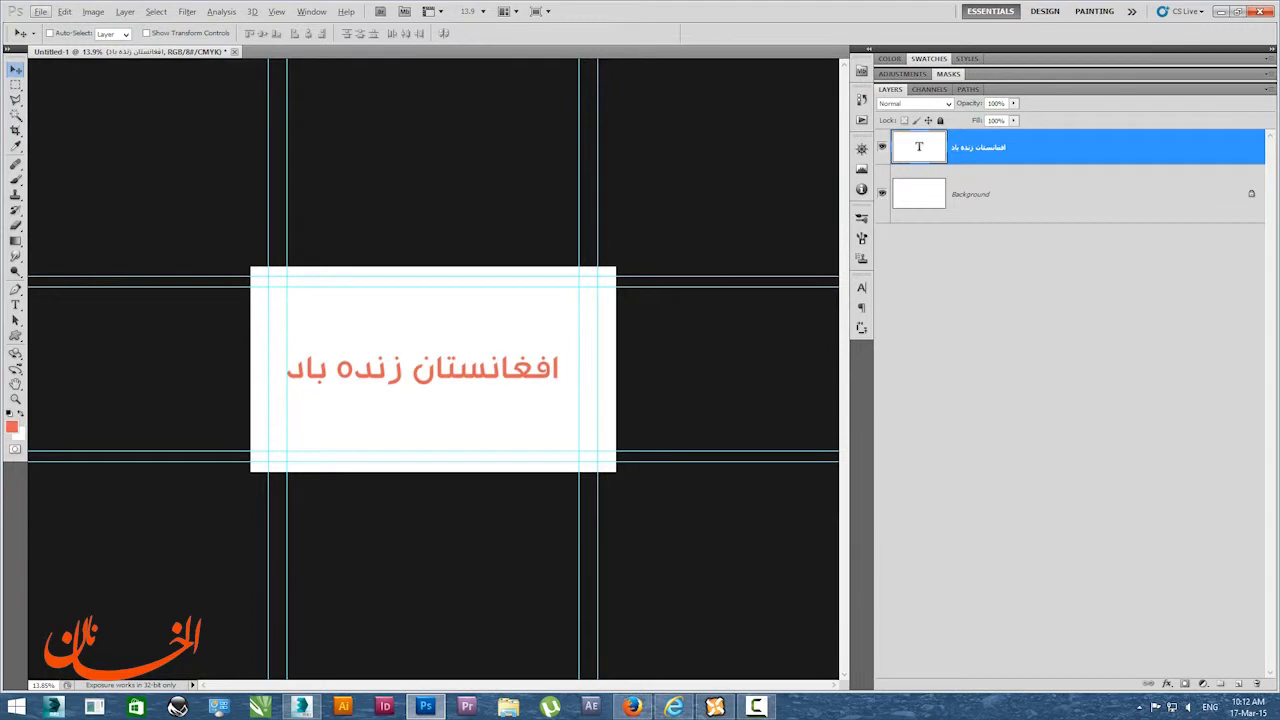
key(ctrl+t)
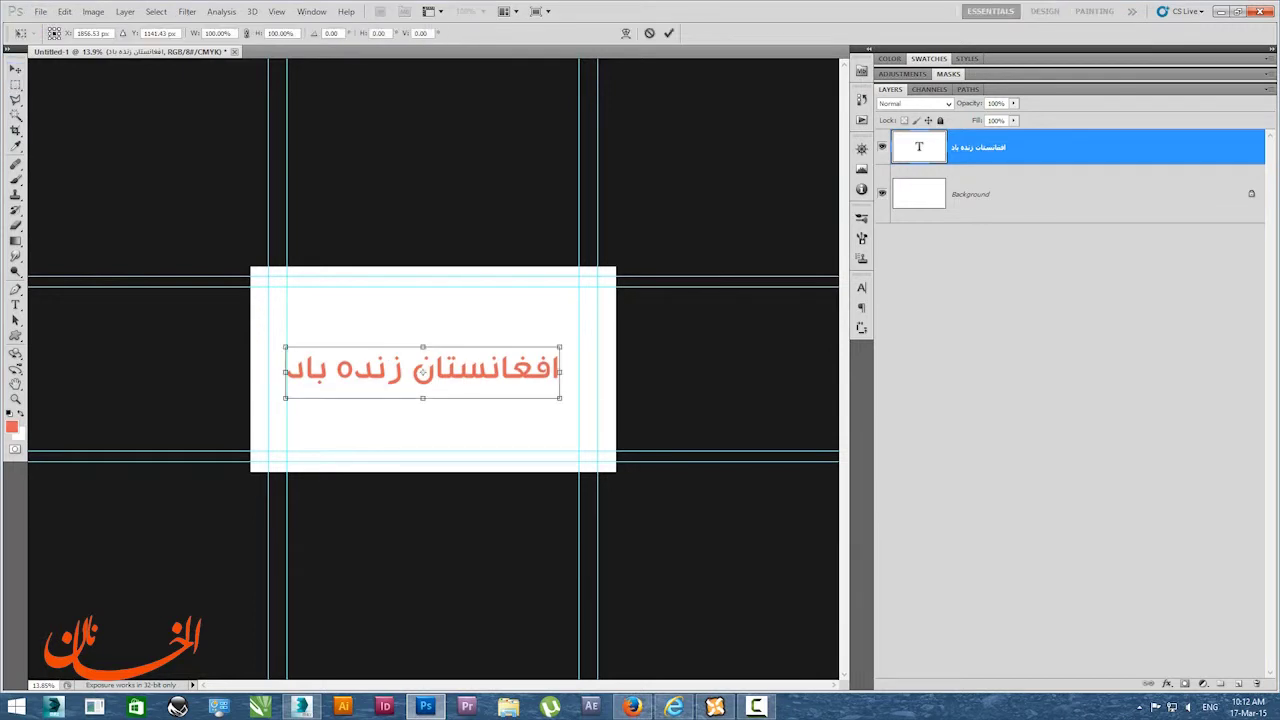
shift+drag(560, 347, 613, 337)
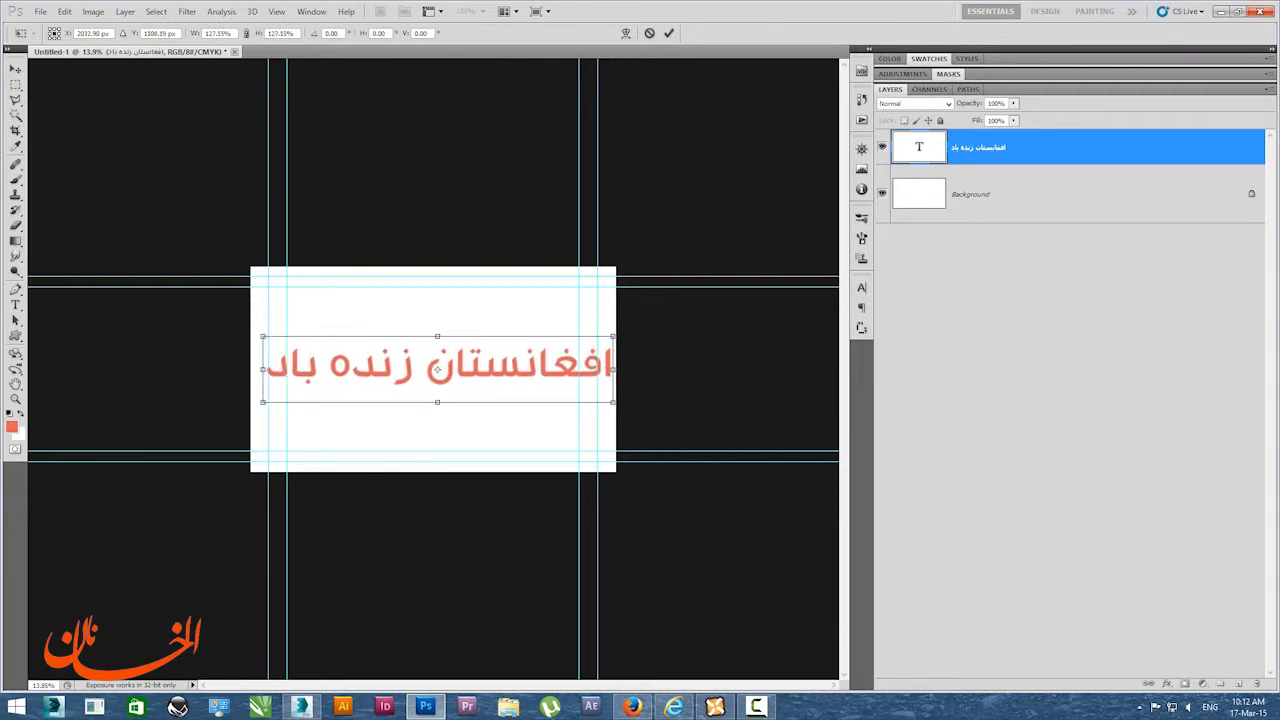
key(Return)
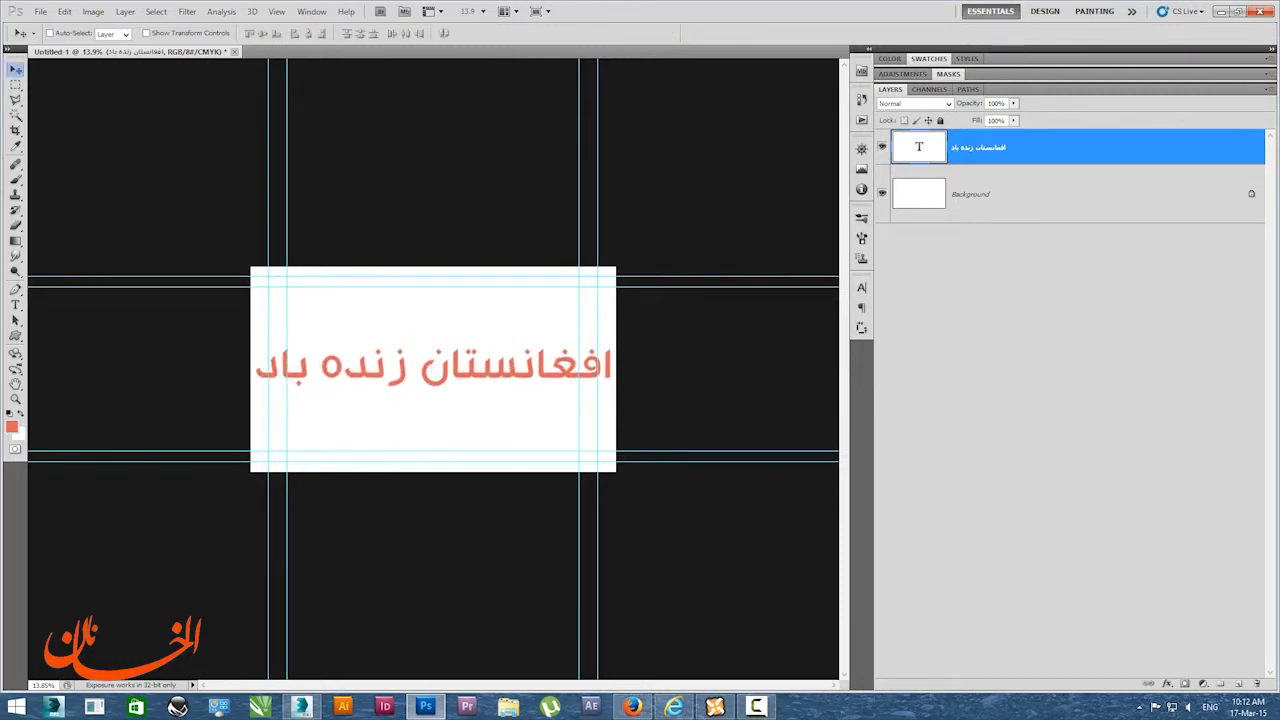
Make a new work path from a selection of the enlarged text's outline.
alt+scroll(590, 355, up, 10)
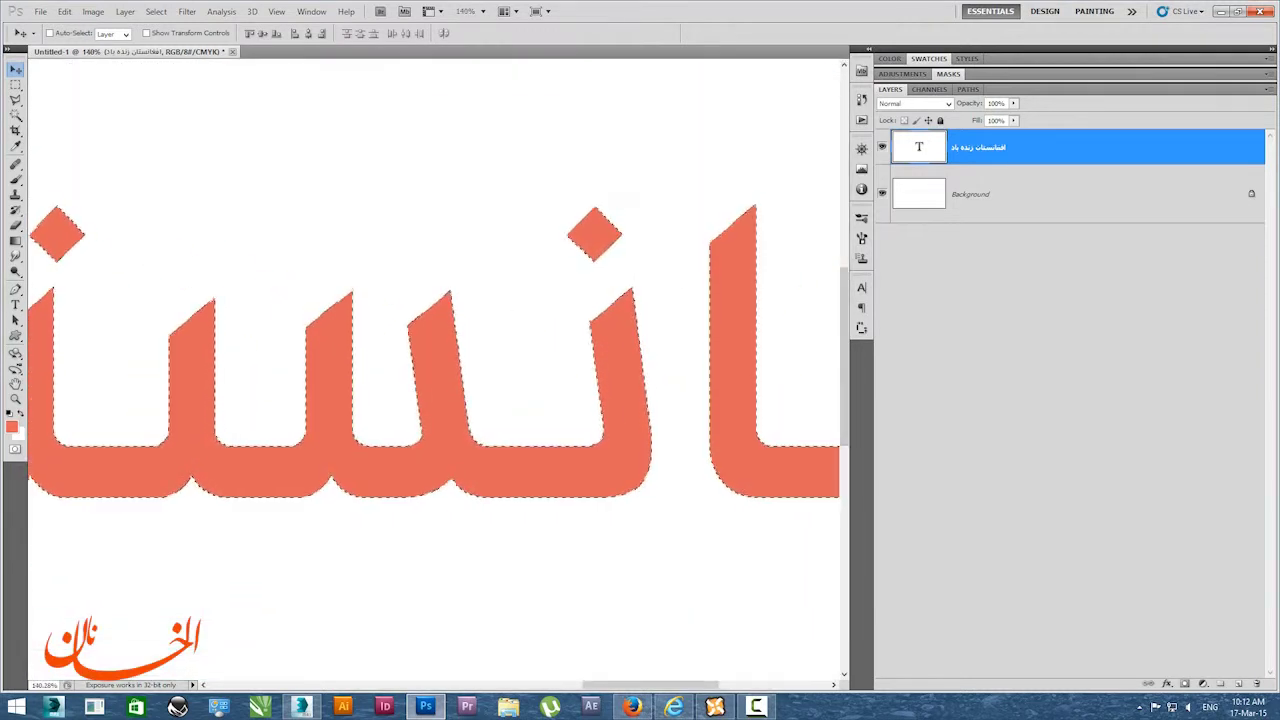
click(968, 90)
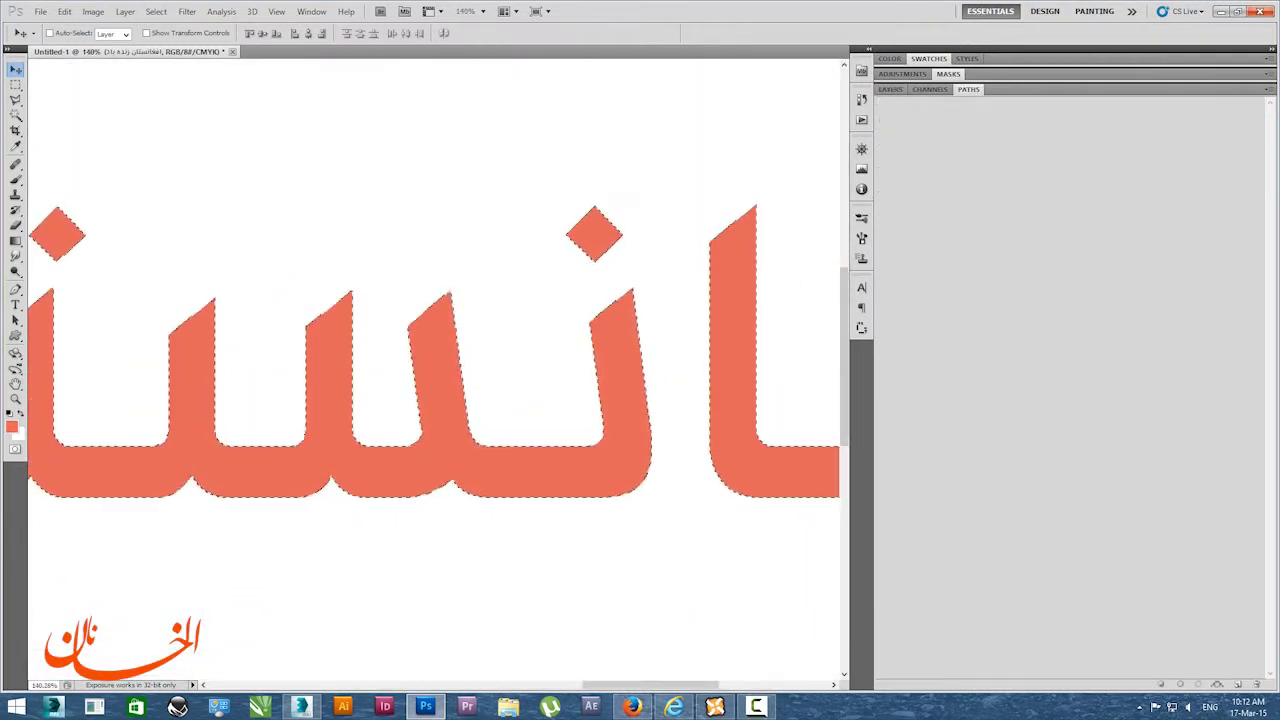
click(1217, 684)
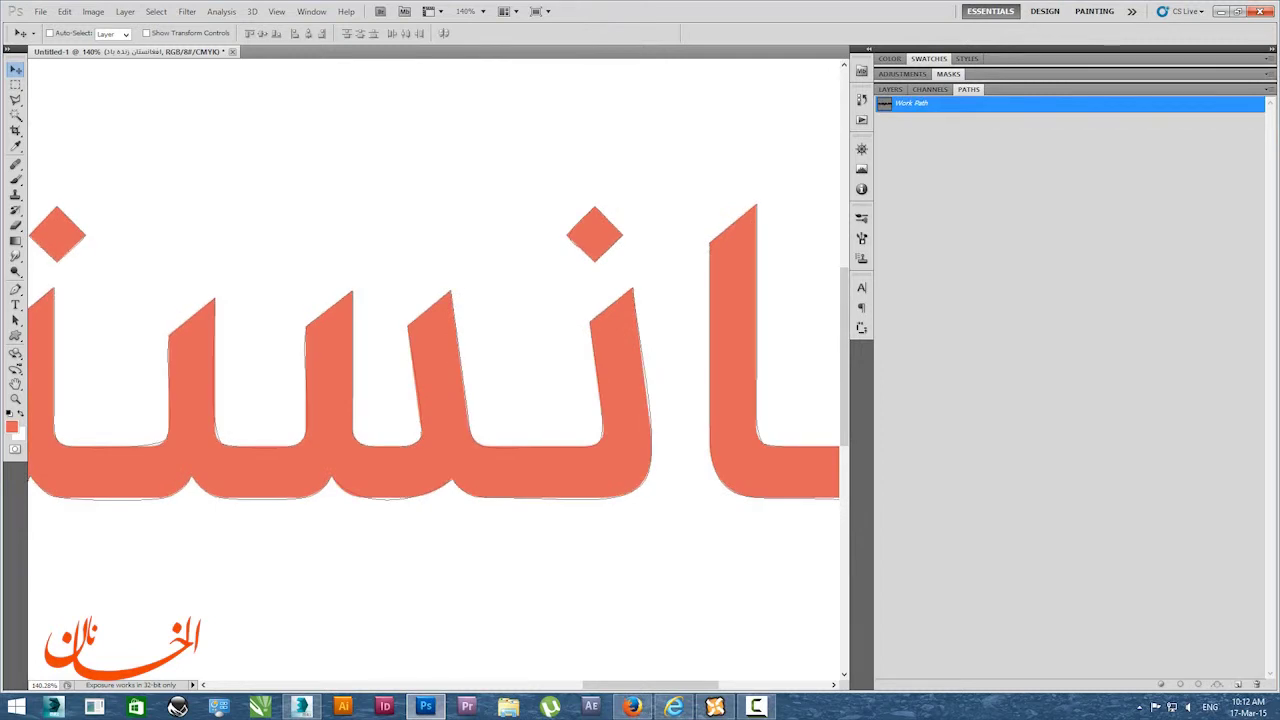
Export the new work path to an Illustrator file named AFGHANISTAN ZINDABAD 2 on the Desktop.
alt+scroll(470, 420, down, 5)
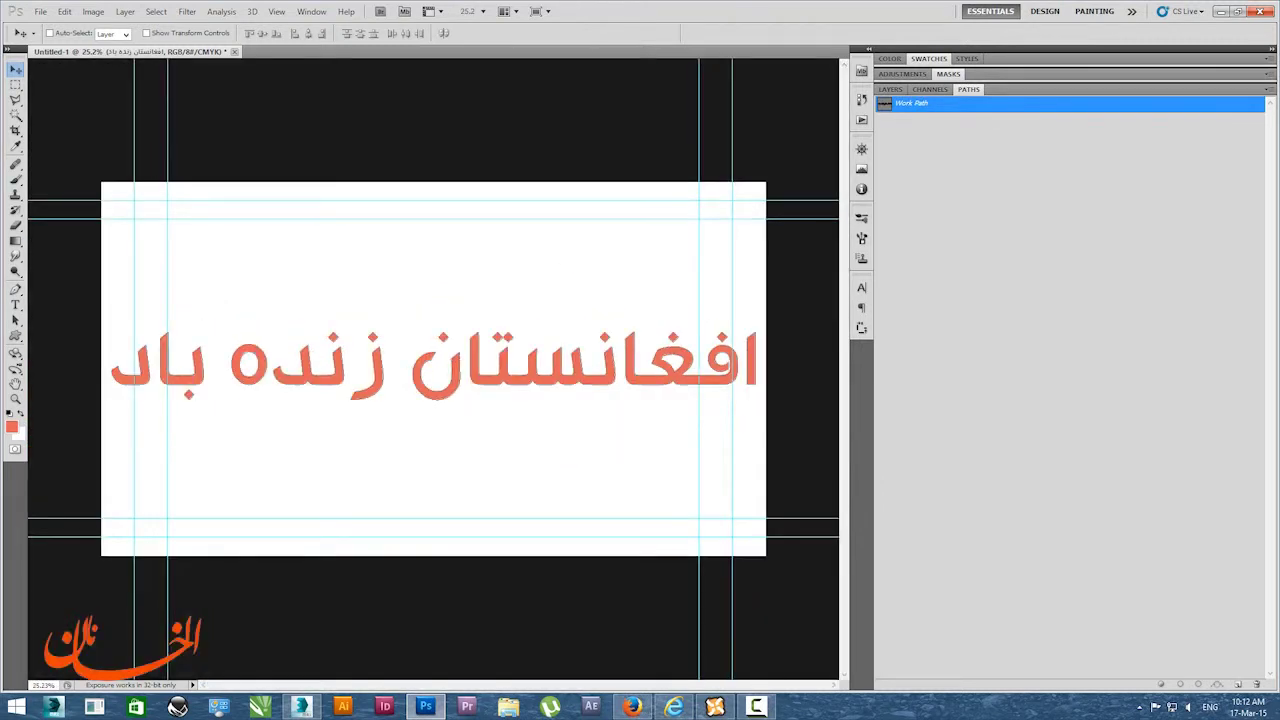
click(40, 11)
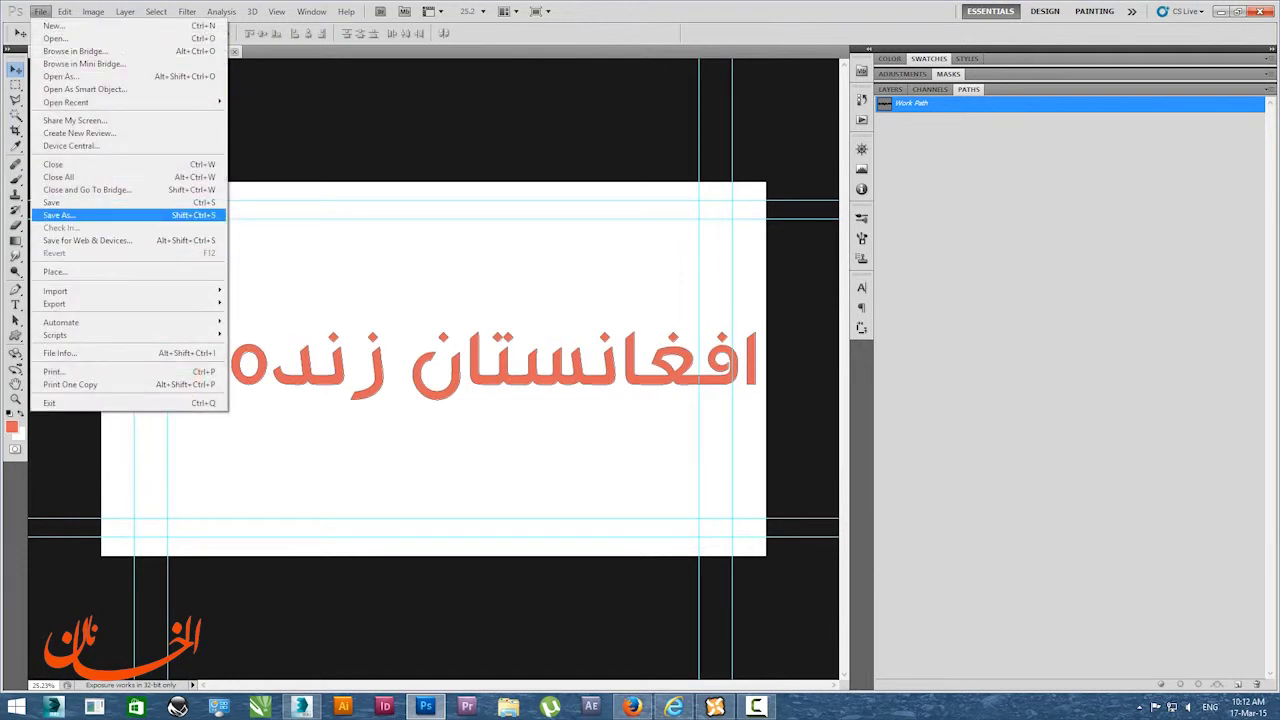
mouse_move(60, 303)
click(270, 315)
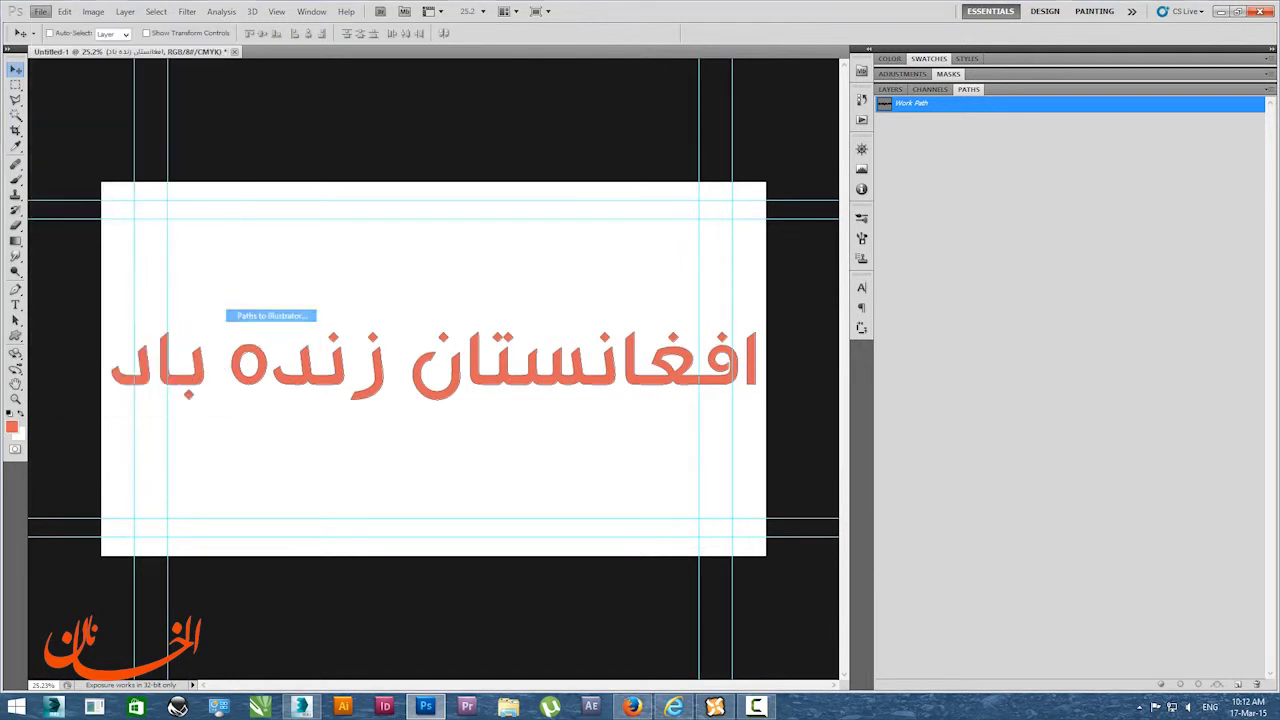
key(Return)
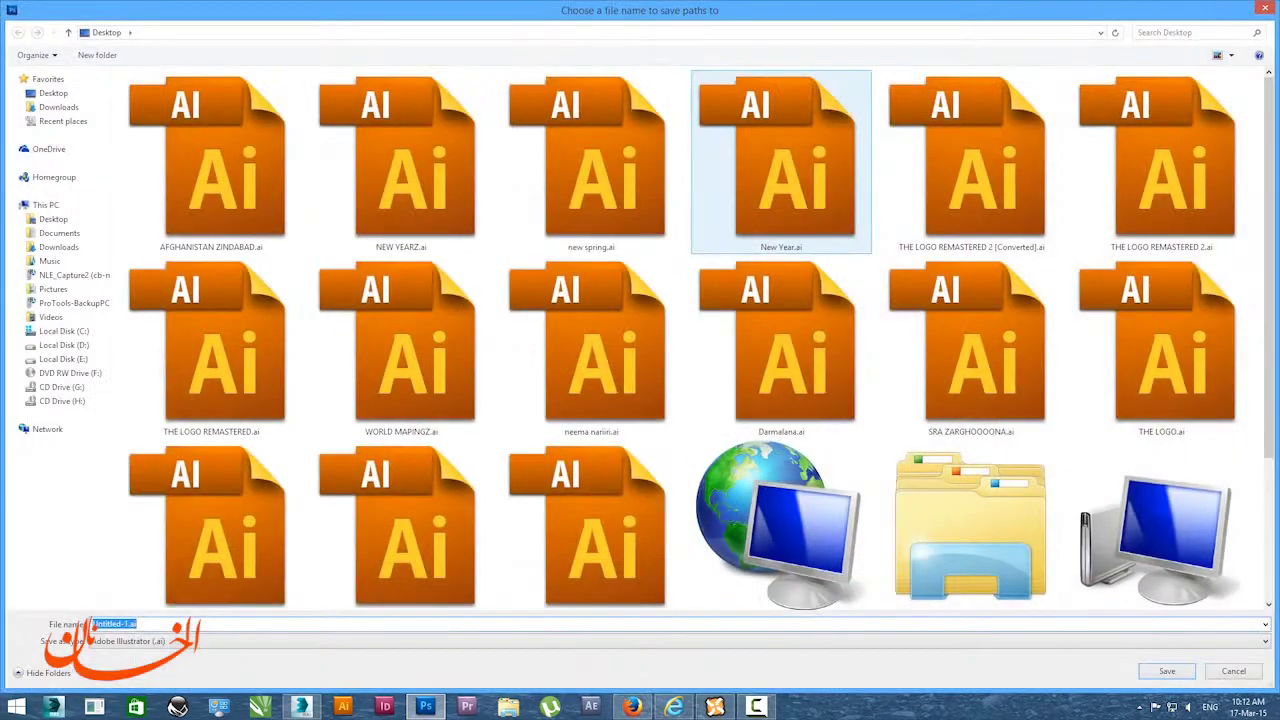
text(AFGHANISTAN ZINDABA)
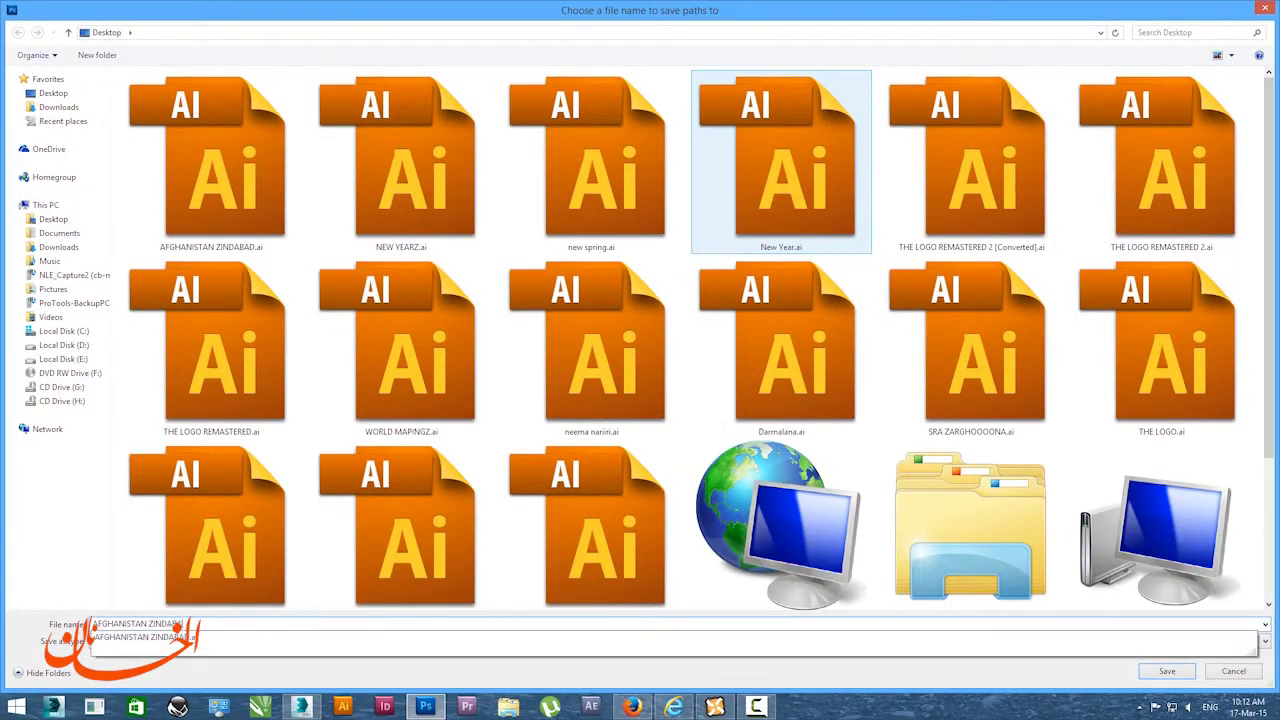
key(Return)
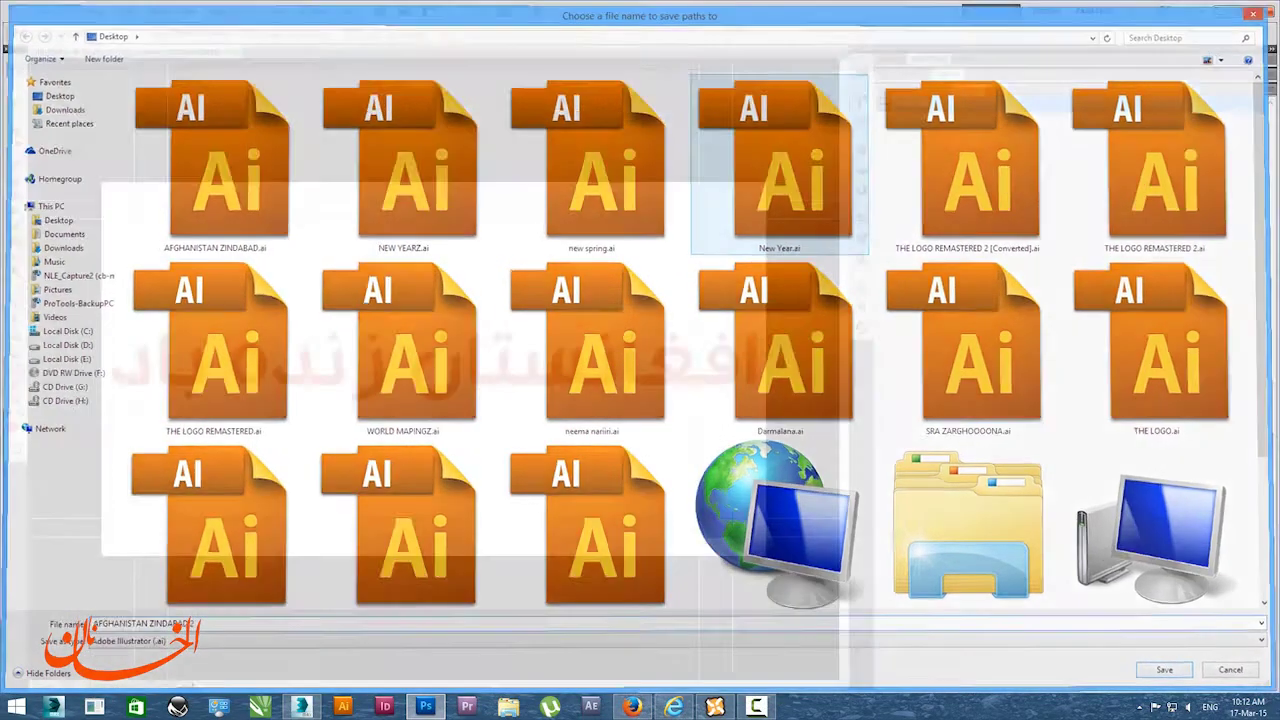
Switch to 3ds Max and import AFGHANISTAN ZINDABAD 2.ai from the Desktop as a single shape object.
key(alt+Tab)
click(13, 10)
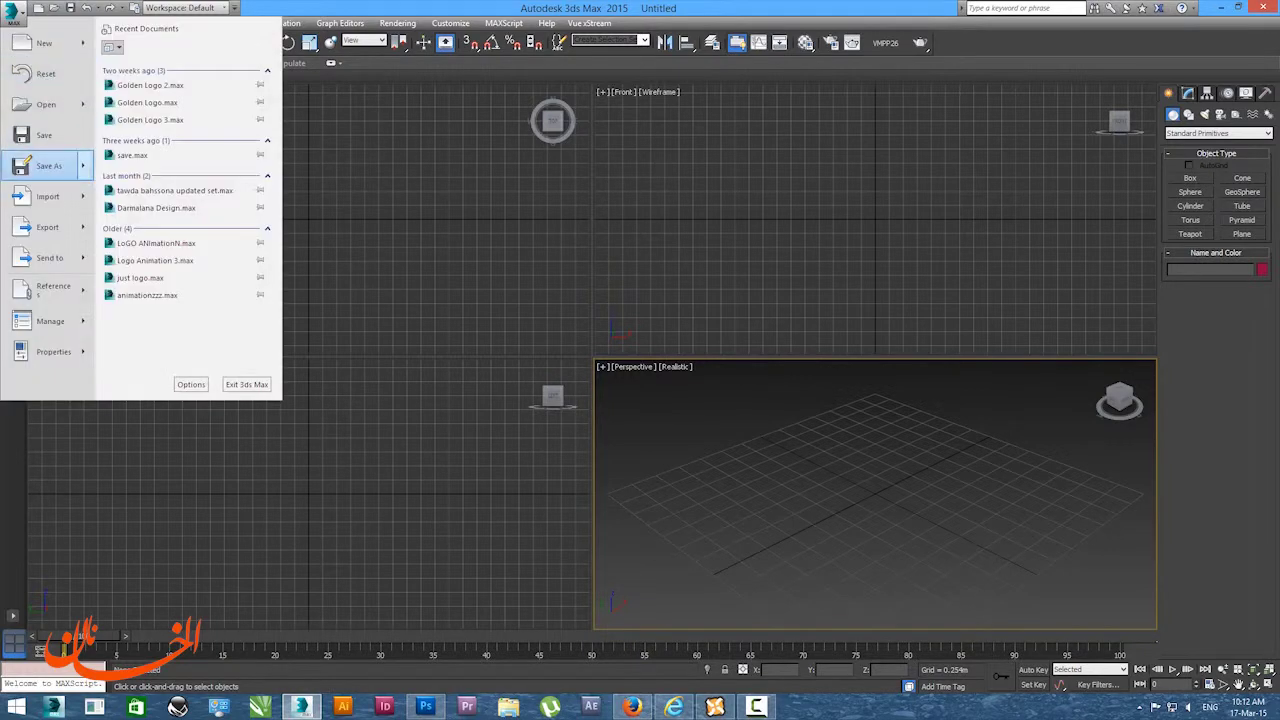
click(45, 195)
click(38, 128)
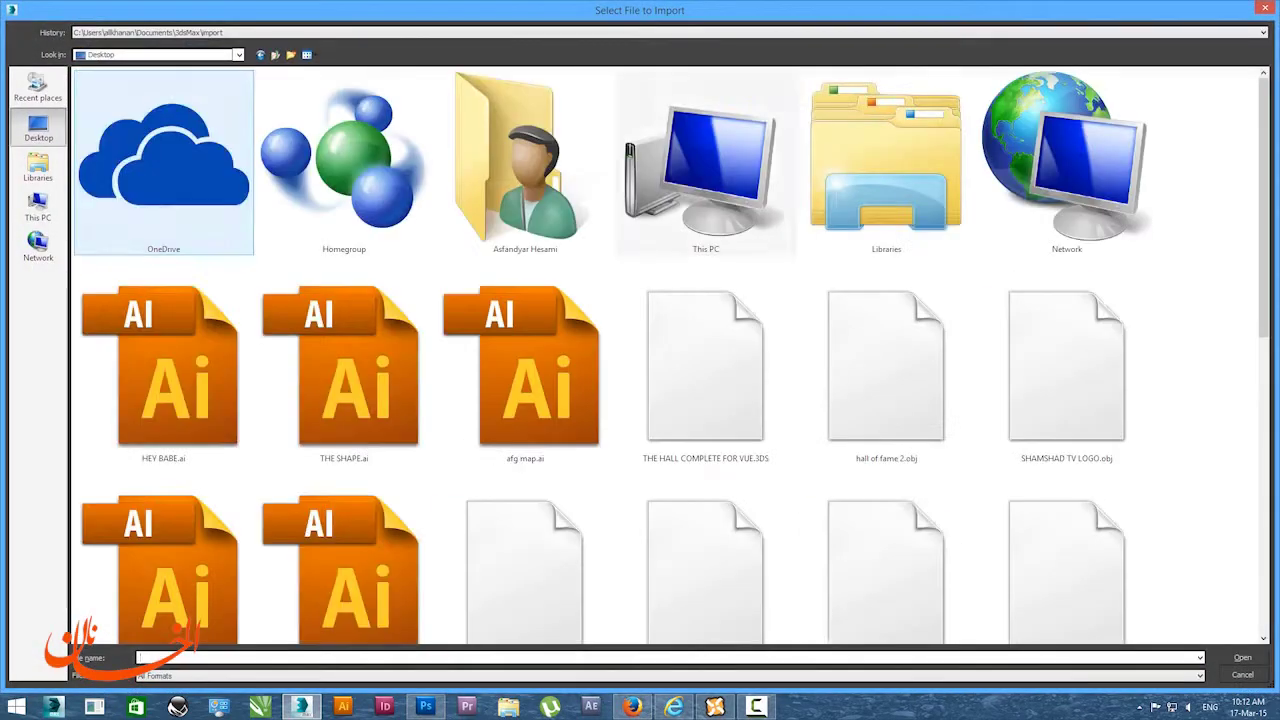
scroll(1000, 340, down, 5)
double_click(521, 545)
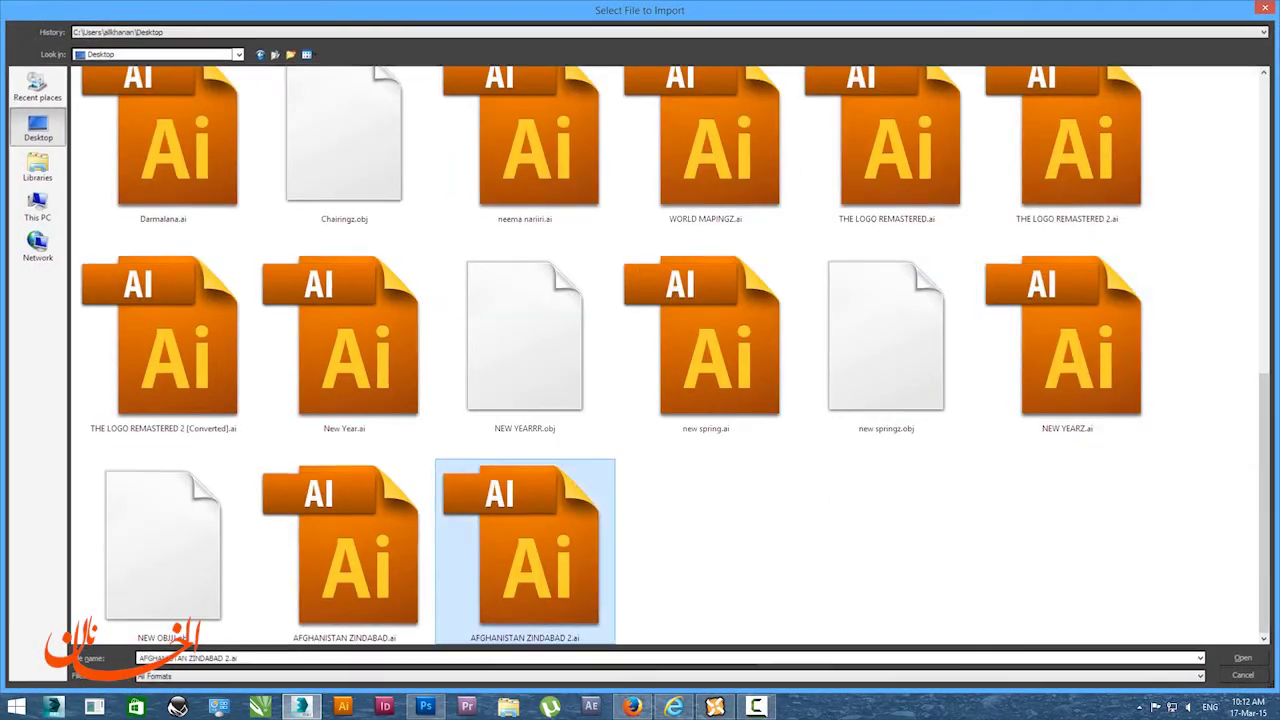
click(672, 376)
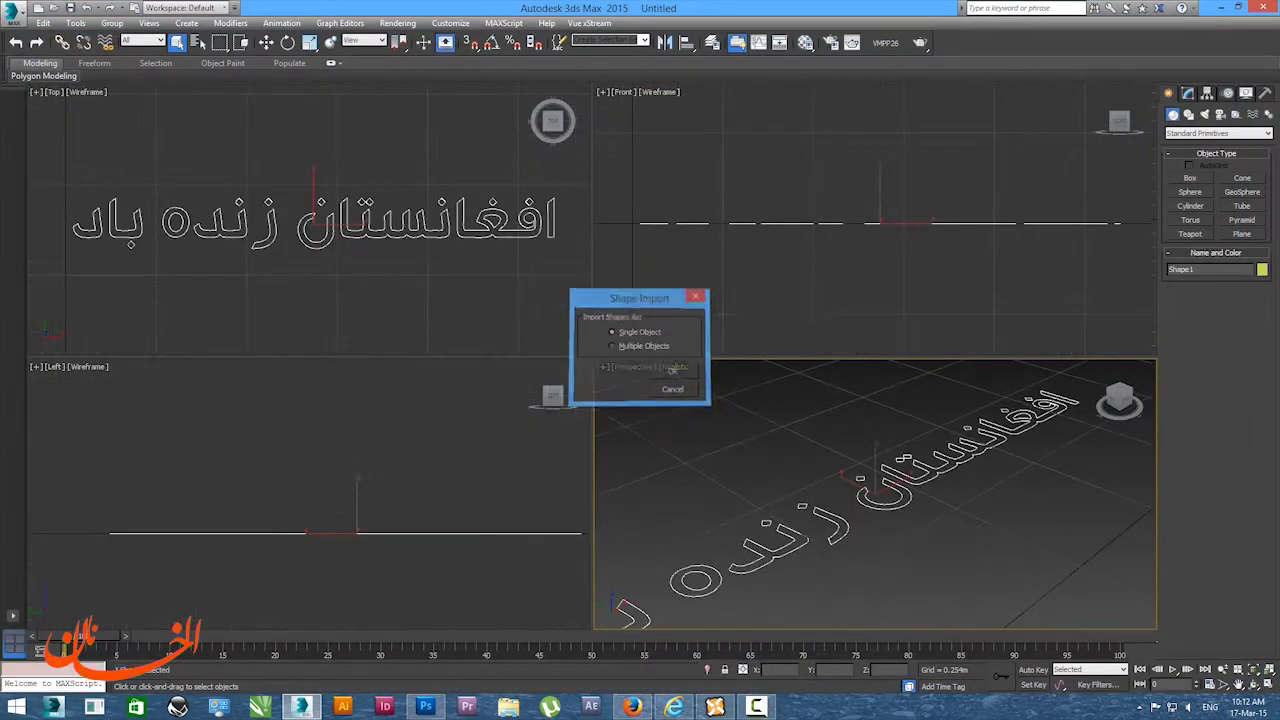
click(634, 398)
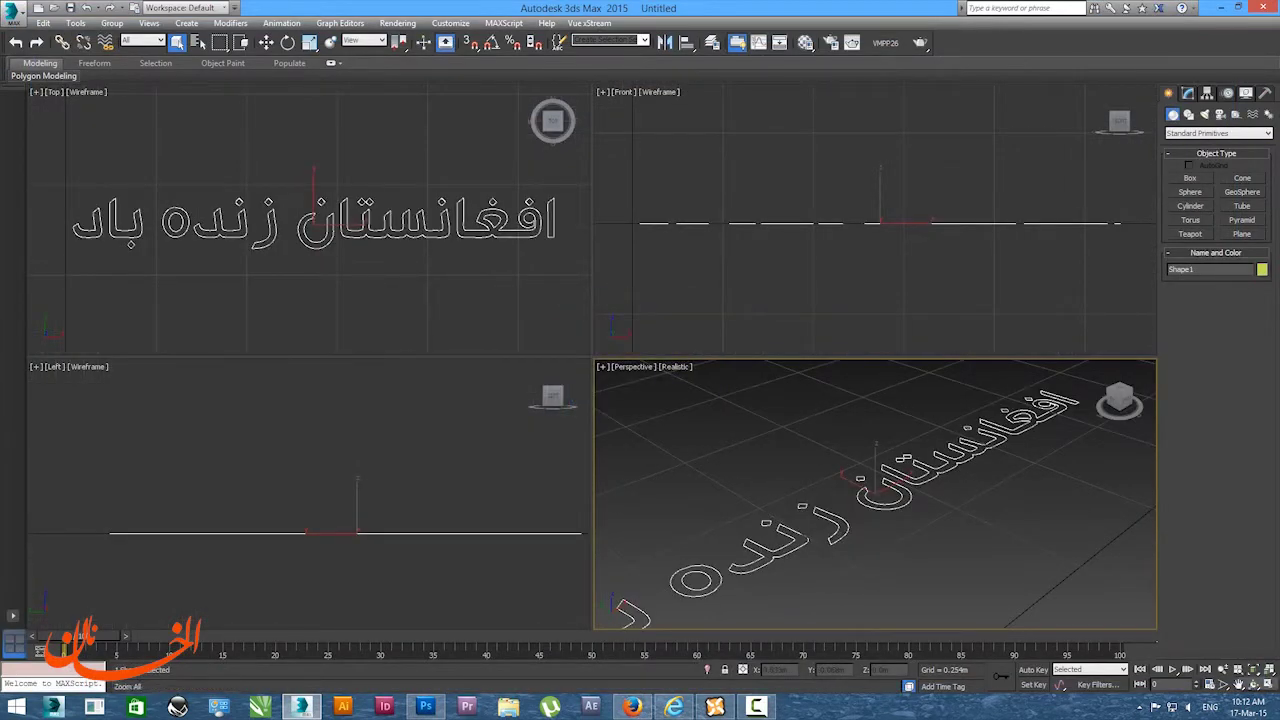
Scale the imported text shape up uniformly to roughly twice its size in the perspective view.
click(1269, 669)
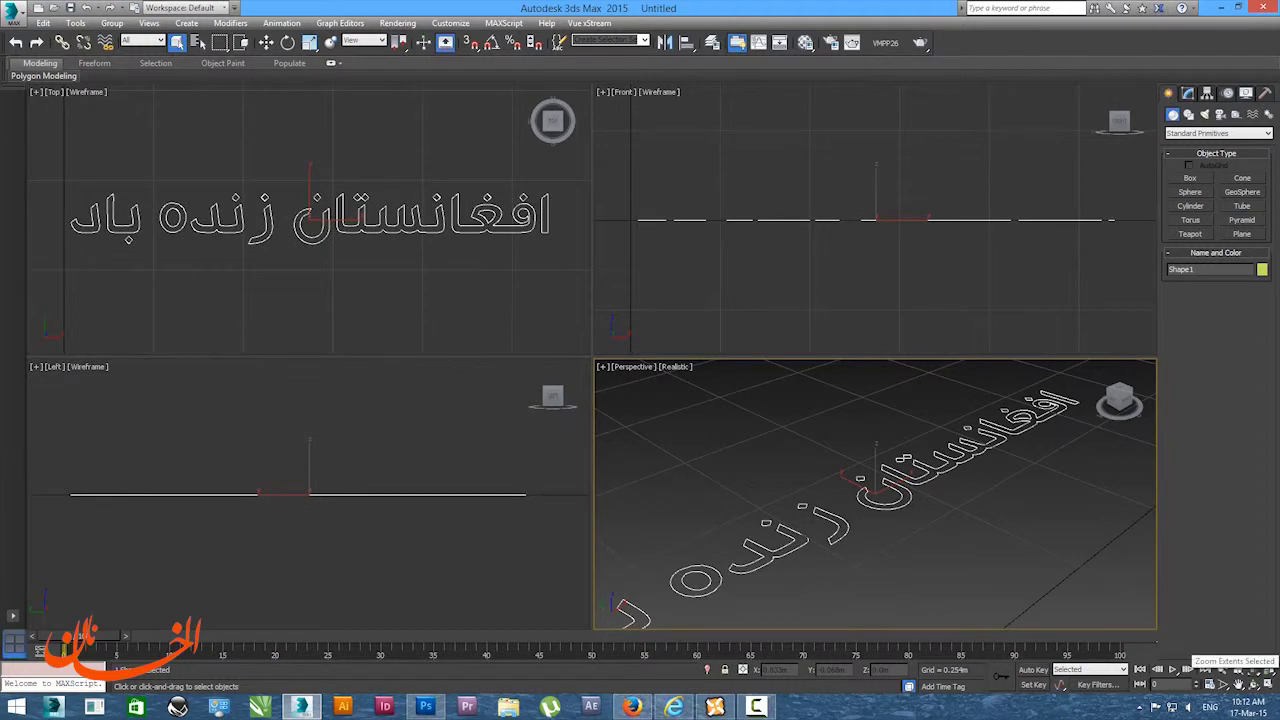
click(1223, 669)
drag(853, 500, 853, 678)
drag(875, 570, 875, 590)
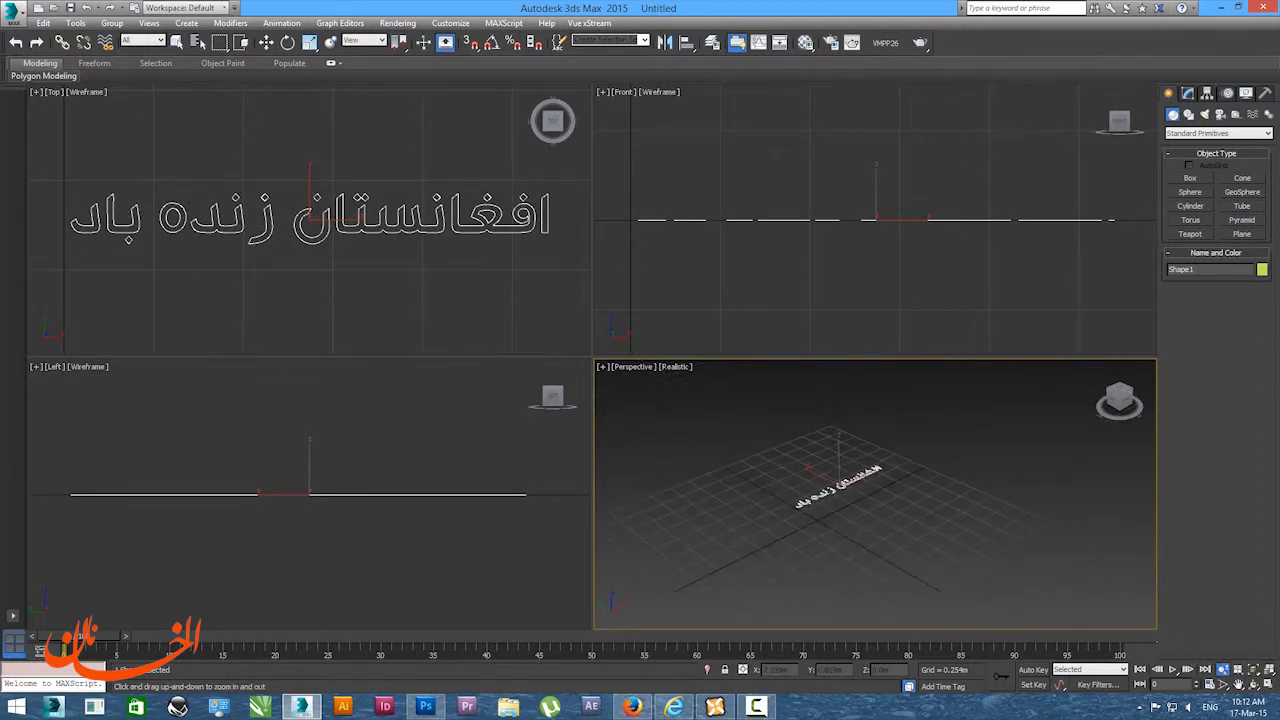
key(w)
key(e)
key(r)
drag(834, 483, 836, 300)
Move the enlarged text shape across the grid to about X 0.212 m, Y 0.396 m.
key(w)
right_click(850, 280)
drag(858, 474, 830, 485)
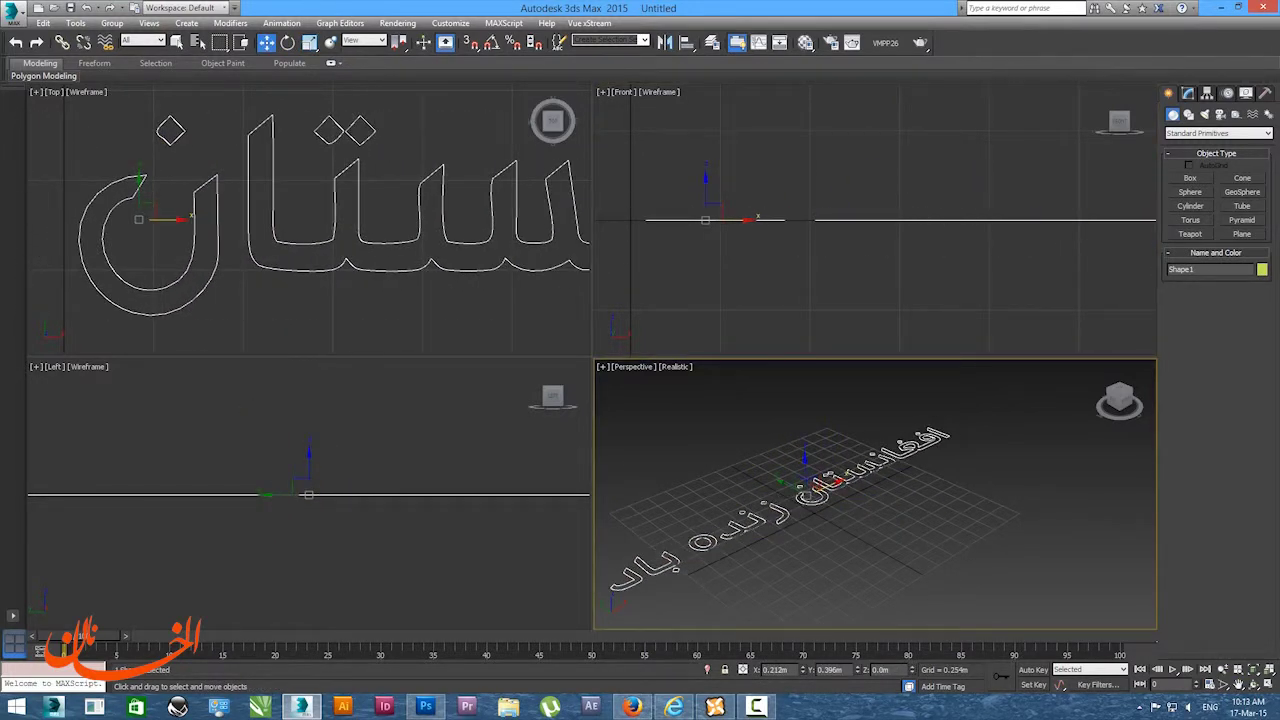
Turn on angle snap and rotate the text shape 90 degrees about X so it stands upright.
key(e)
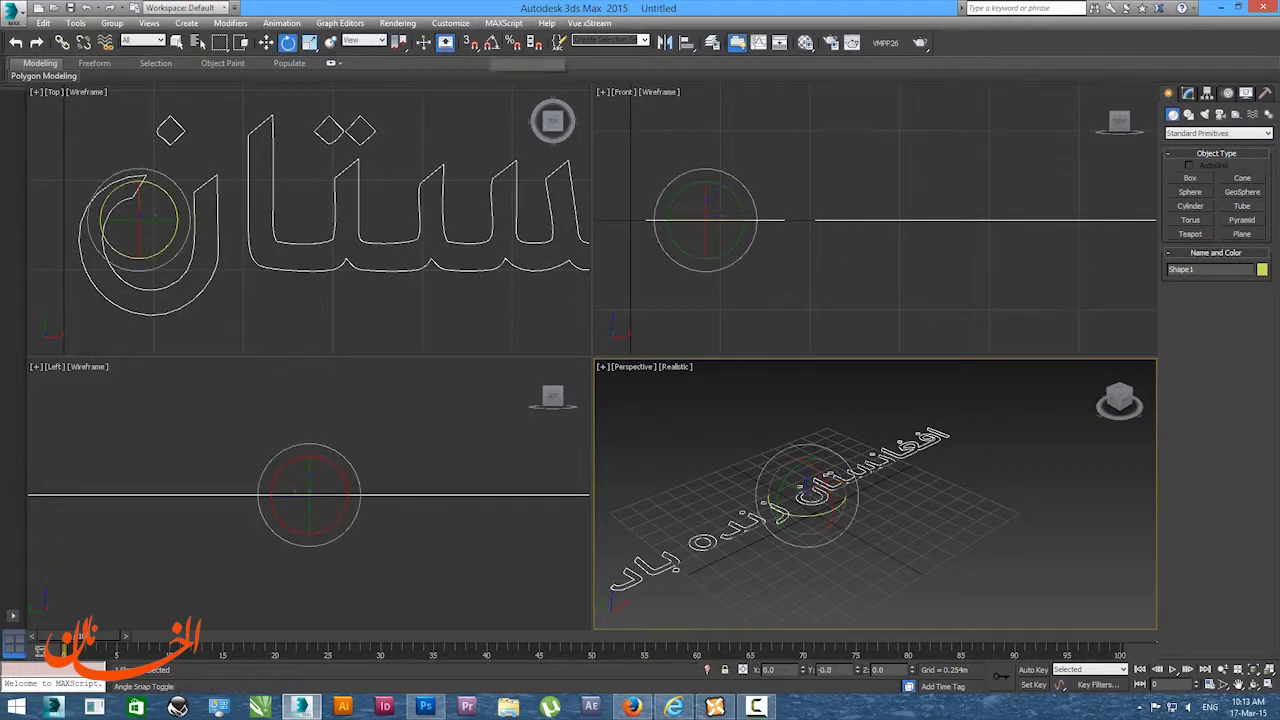
click(491, 42)
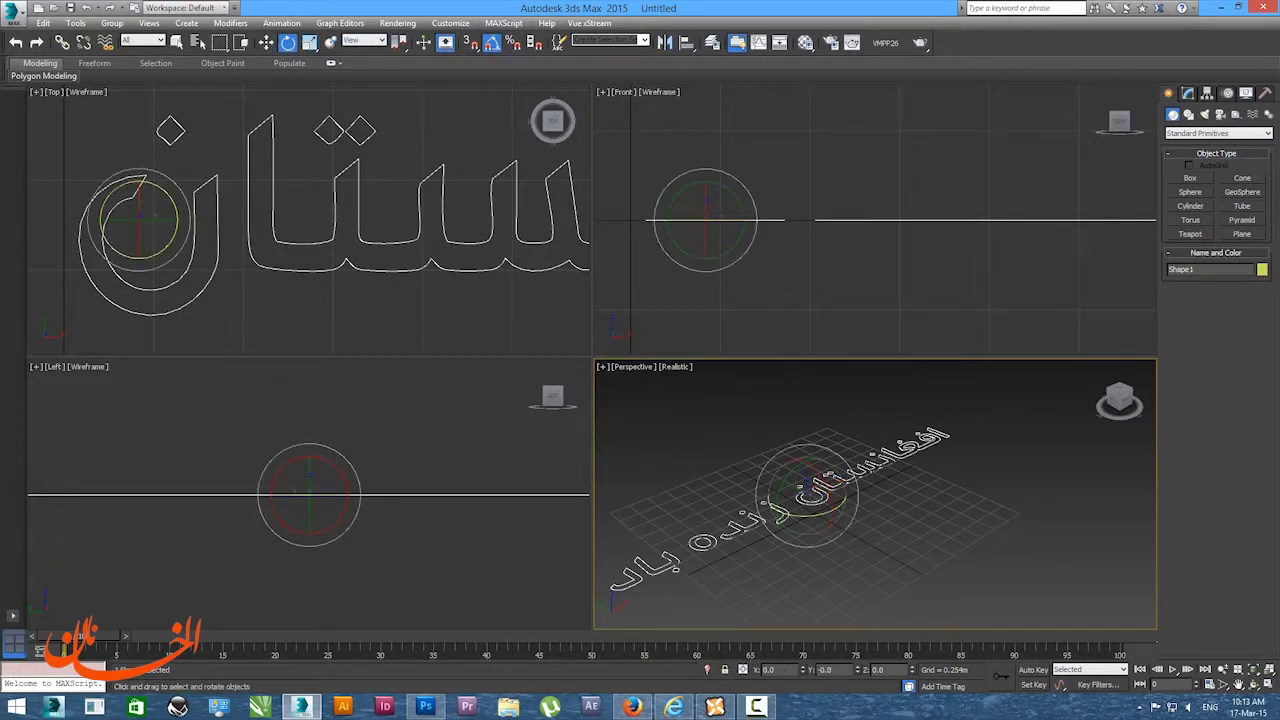
drag(705, 195, 705, 168)
middle_drag(880, 500, 961, 479)
Apply a Bevel modifier to the text shape with a Level 1 height of 0.025 m.
click(1187, 92)
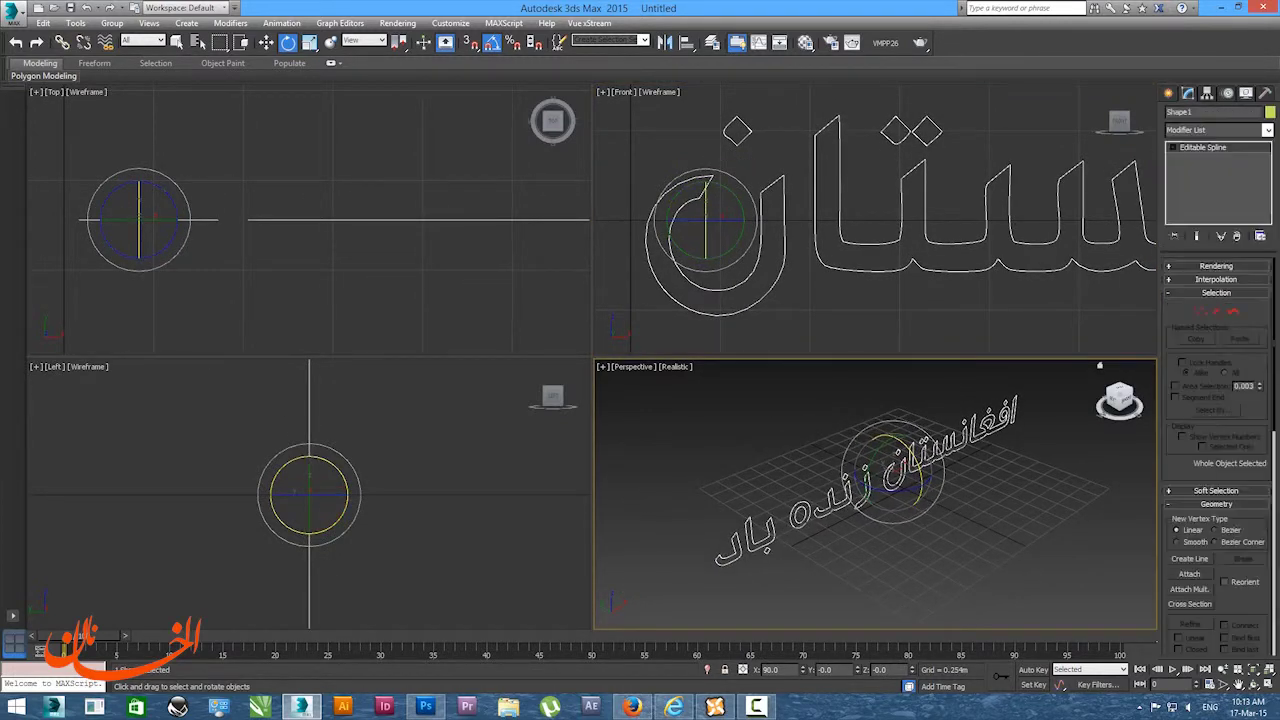
click(1218, 130)
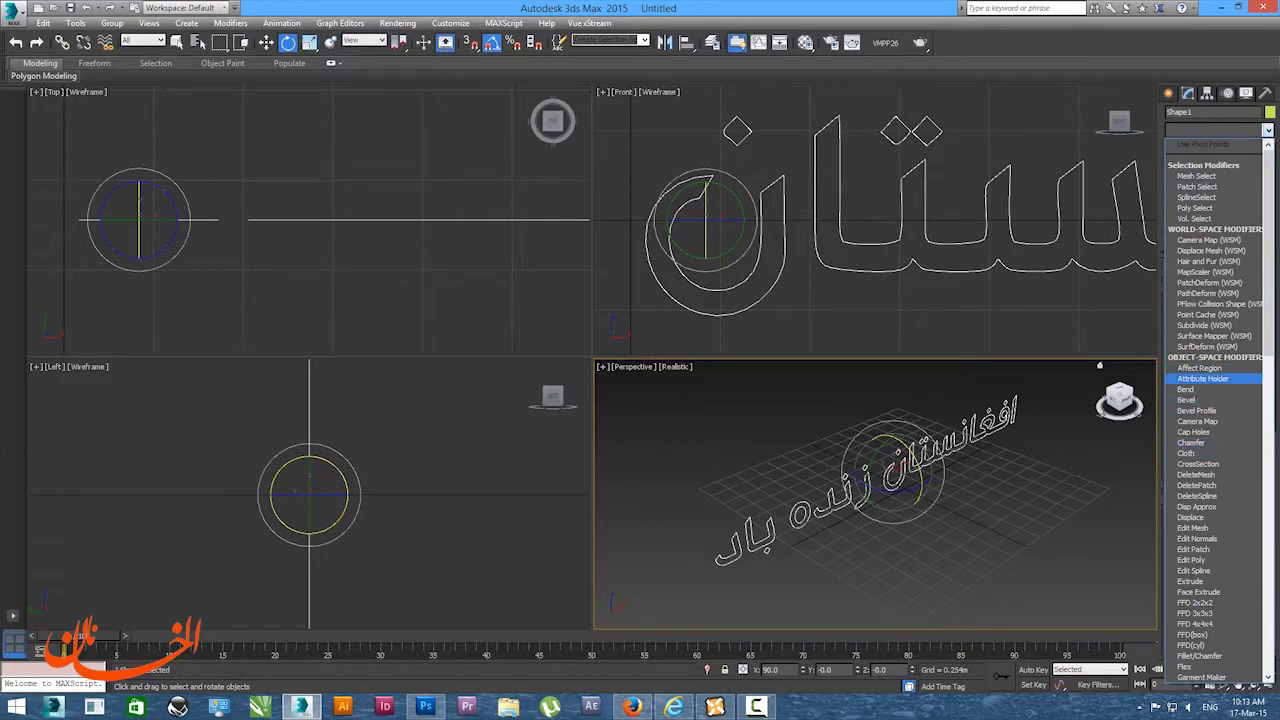
click(1187, 400)
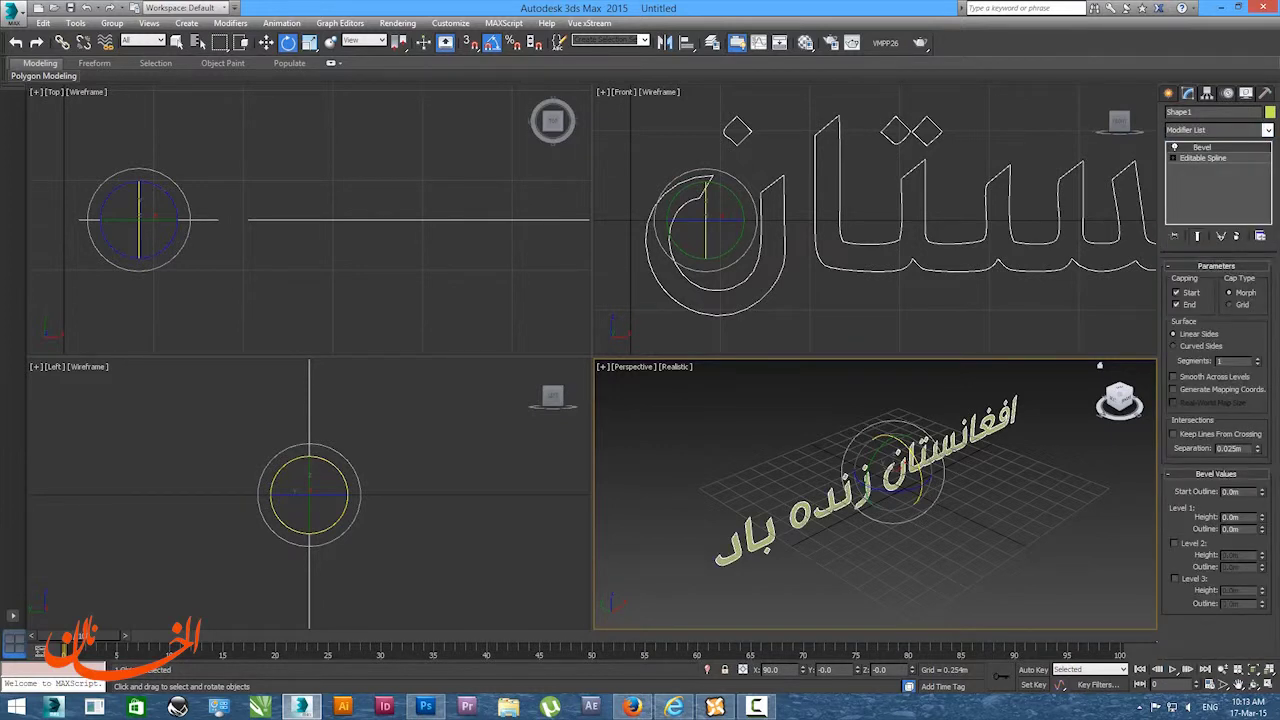
click(1215, 266)
click(1262, 320)
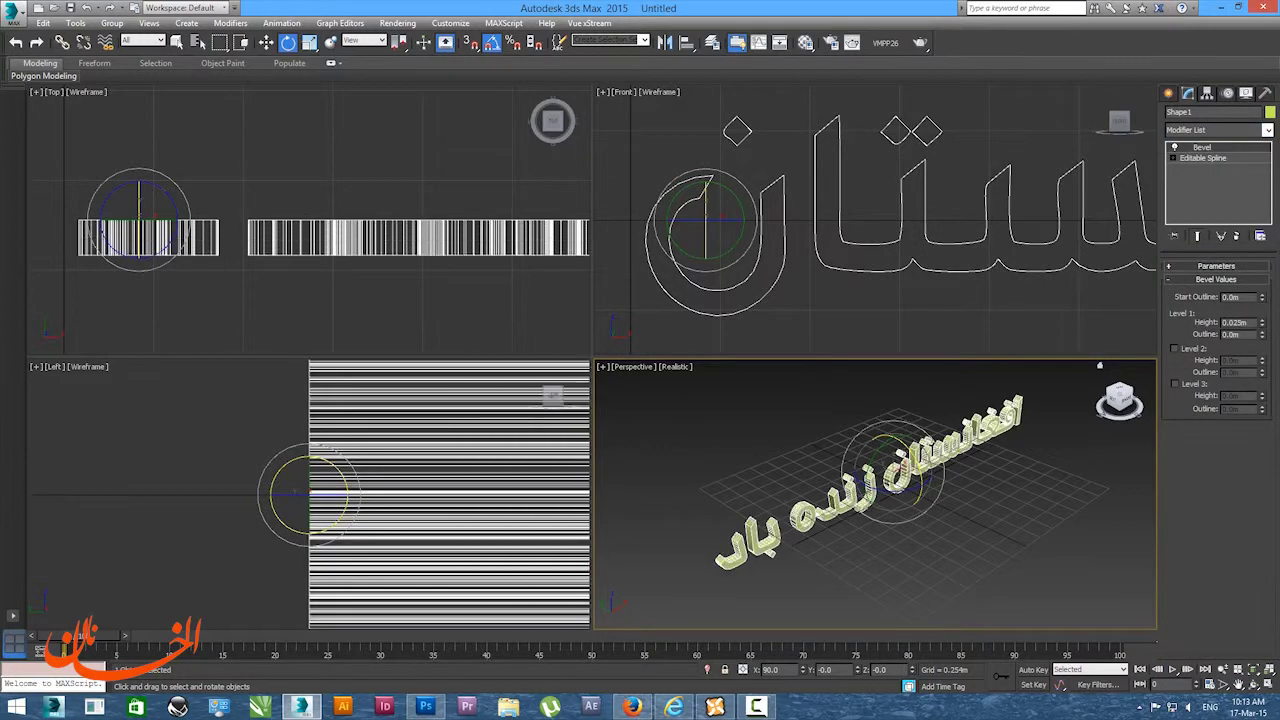
Test-render the bevelled text from the front in a maximized perspective viewport and close the rendered image.
click(1254, 685)
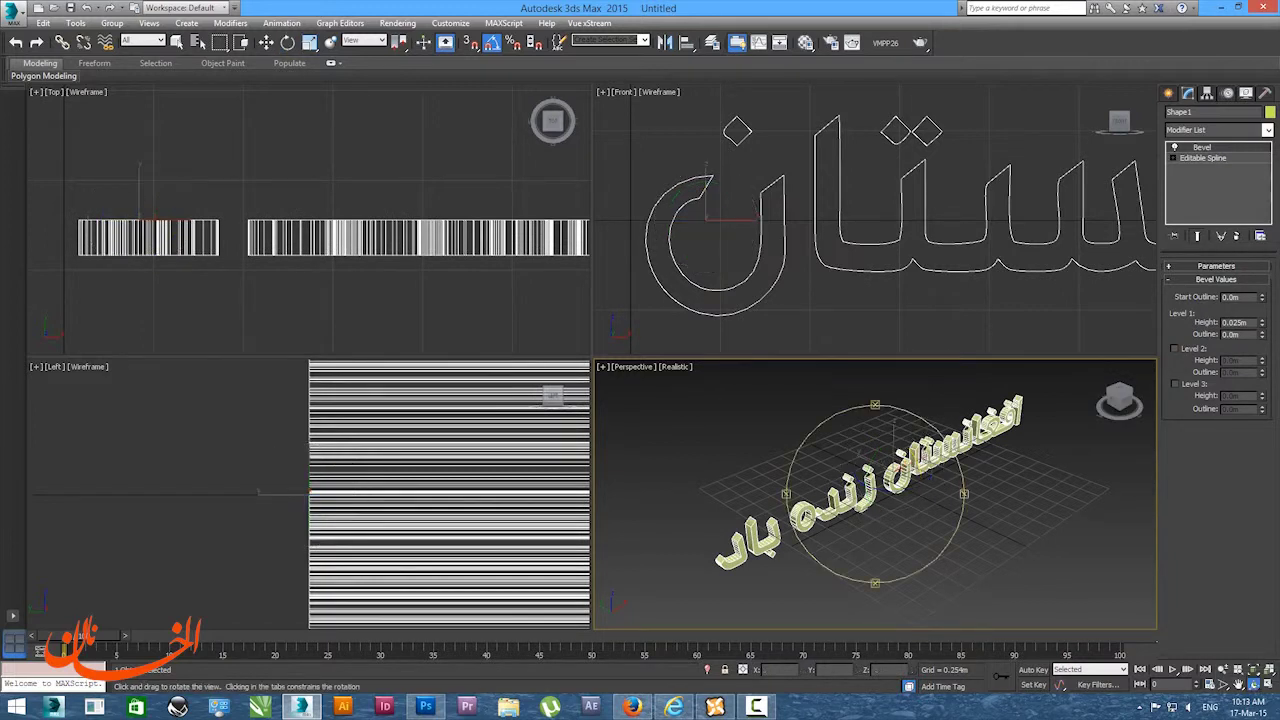
drag(896, 532, 872, 494)
scroll(860, 502, up, 3)
drag(690, 504, 718, 540)
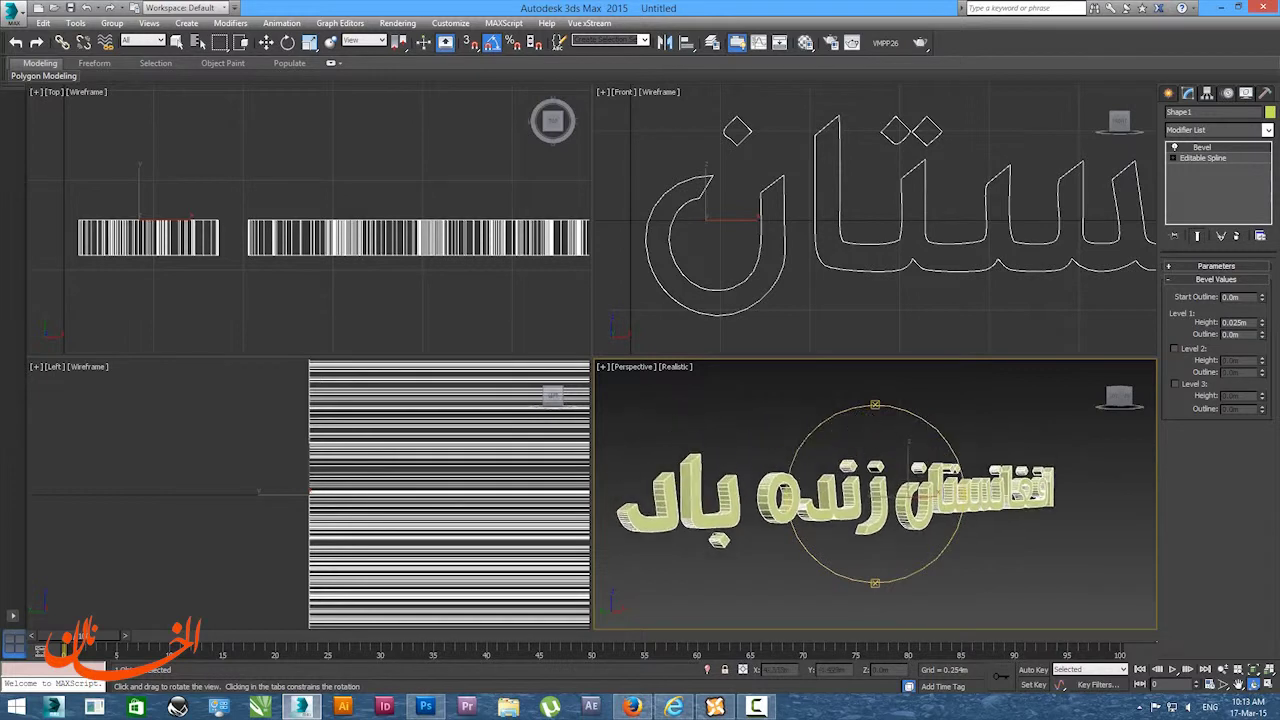
key(alt+w)
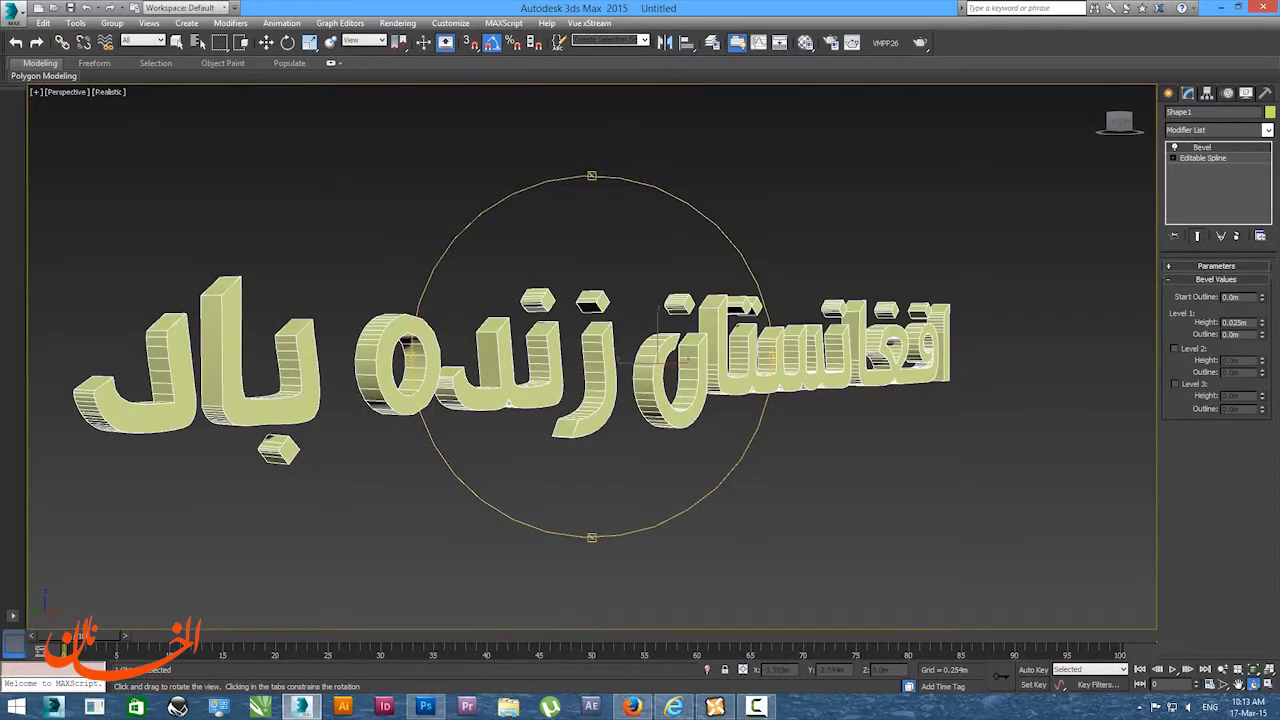
drag(640, 430, 535, 420)
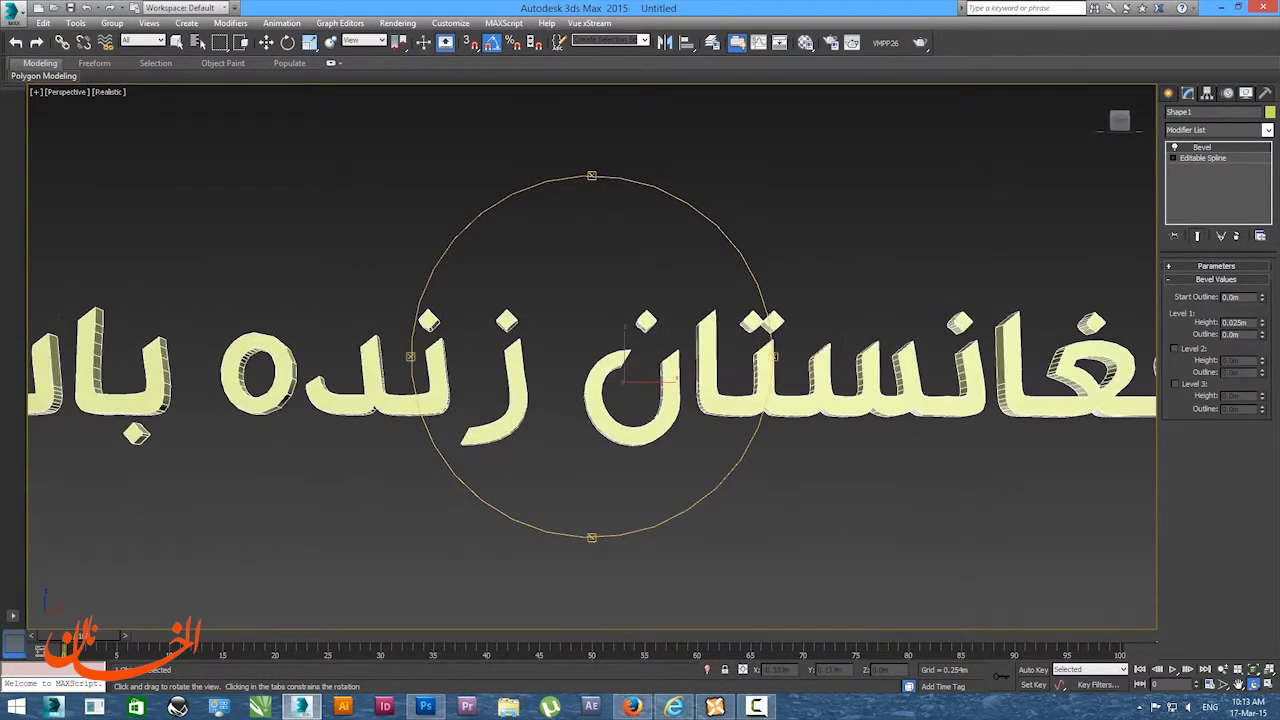
scroll(560, 370, down, 5)
middle_drag(560, 370, 578, 389)
scroll(555, 367, up, 2)
click(920, 42)
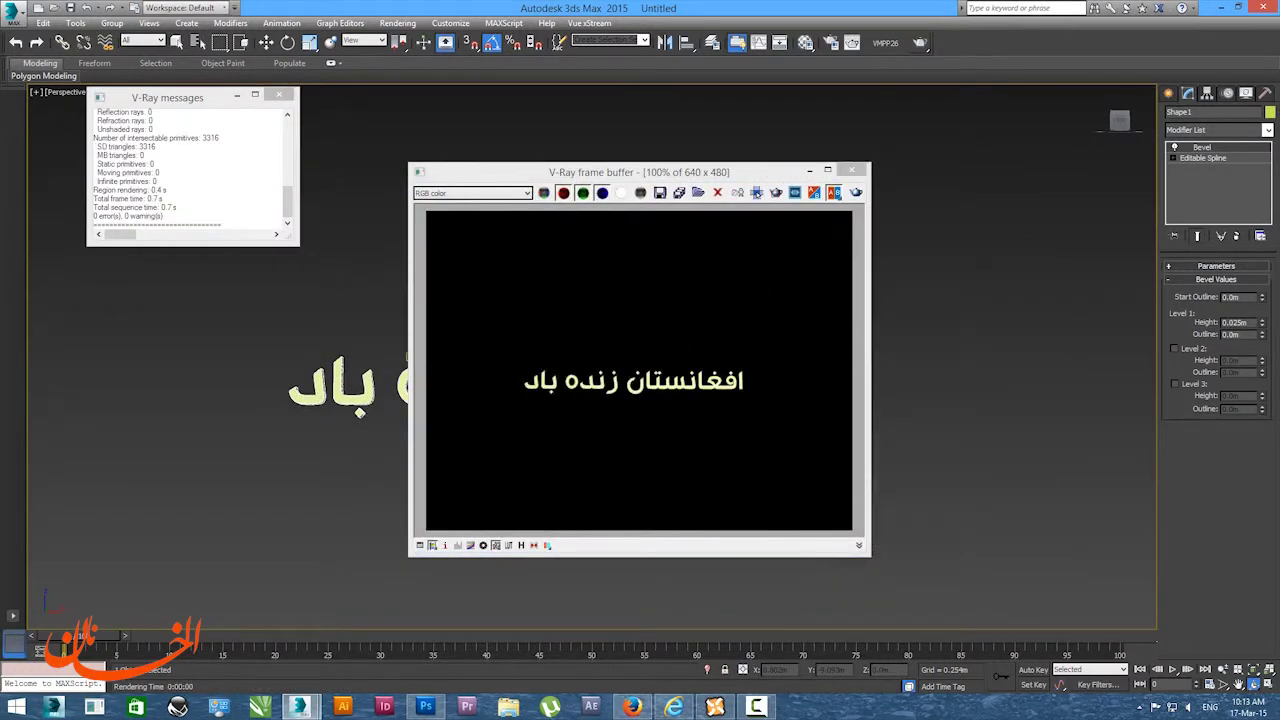
click(851, 170)
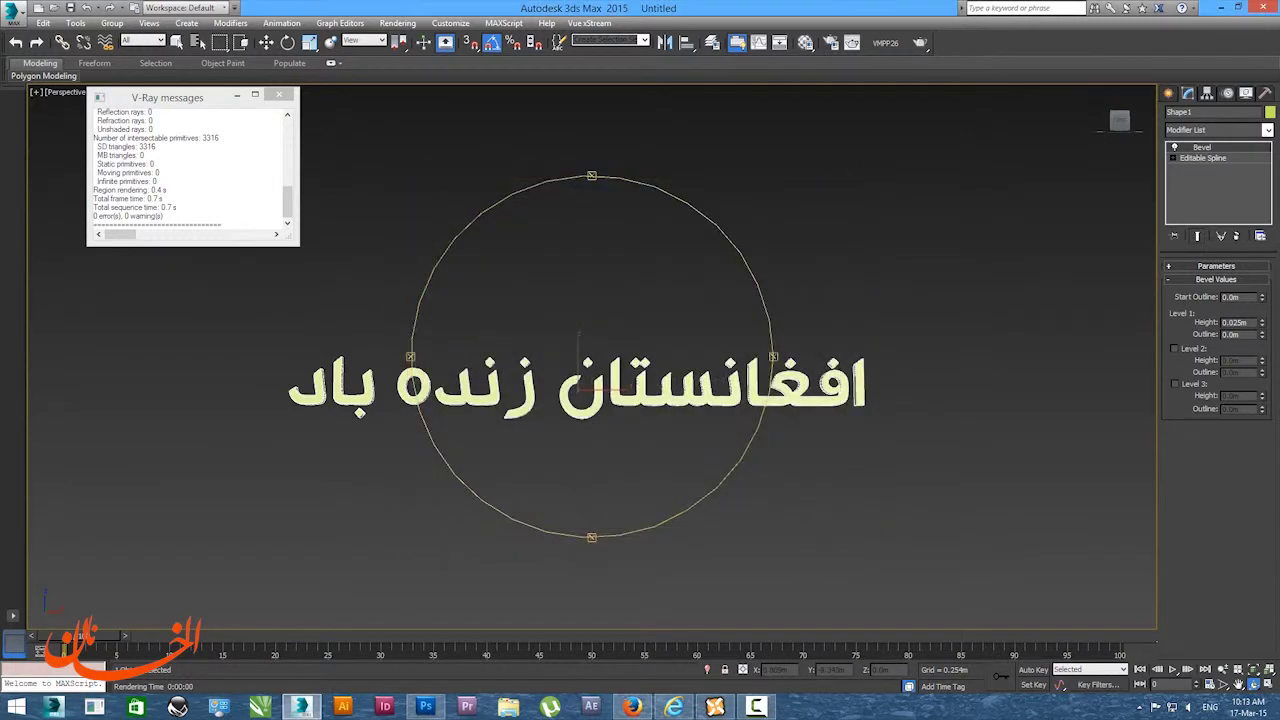
Set the render output size to the HDTV (video) preset at 1280x720.
click(397, 23)
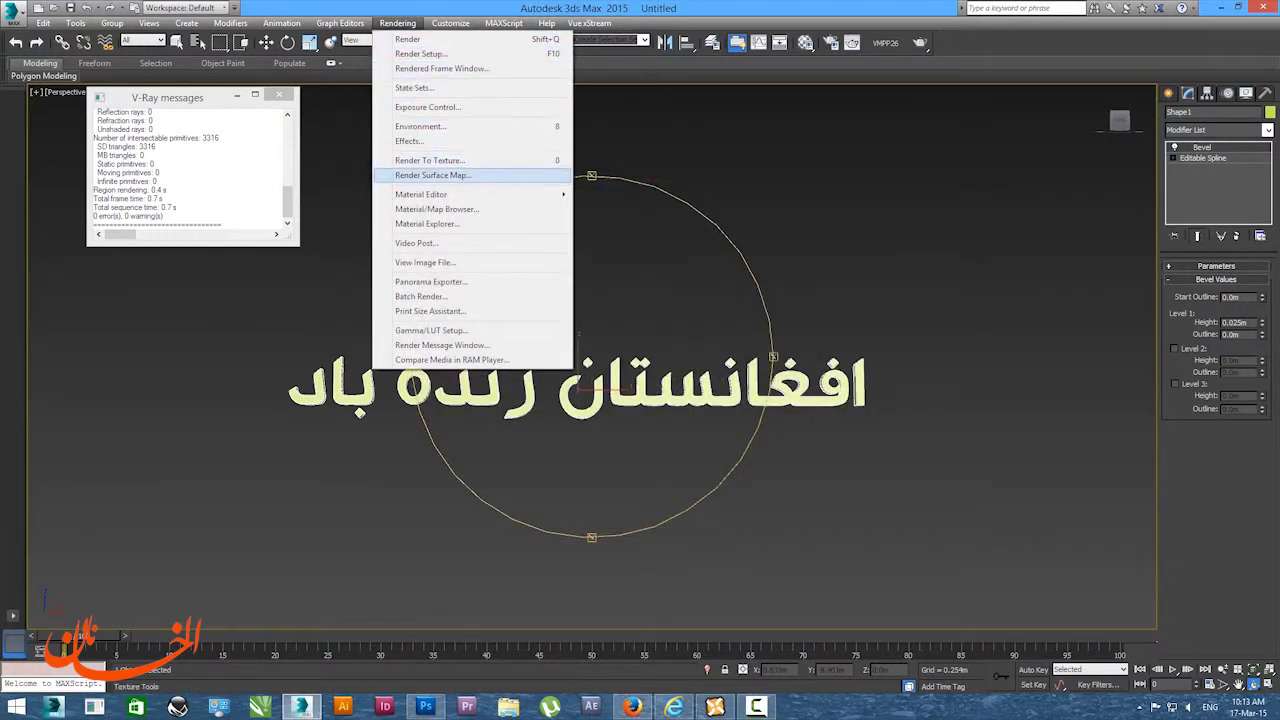
click(420, 53)
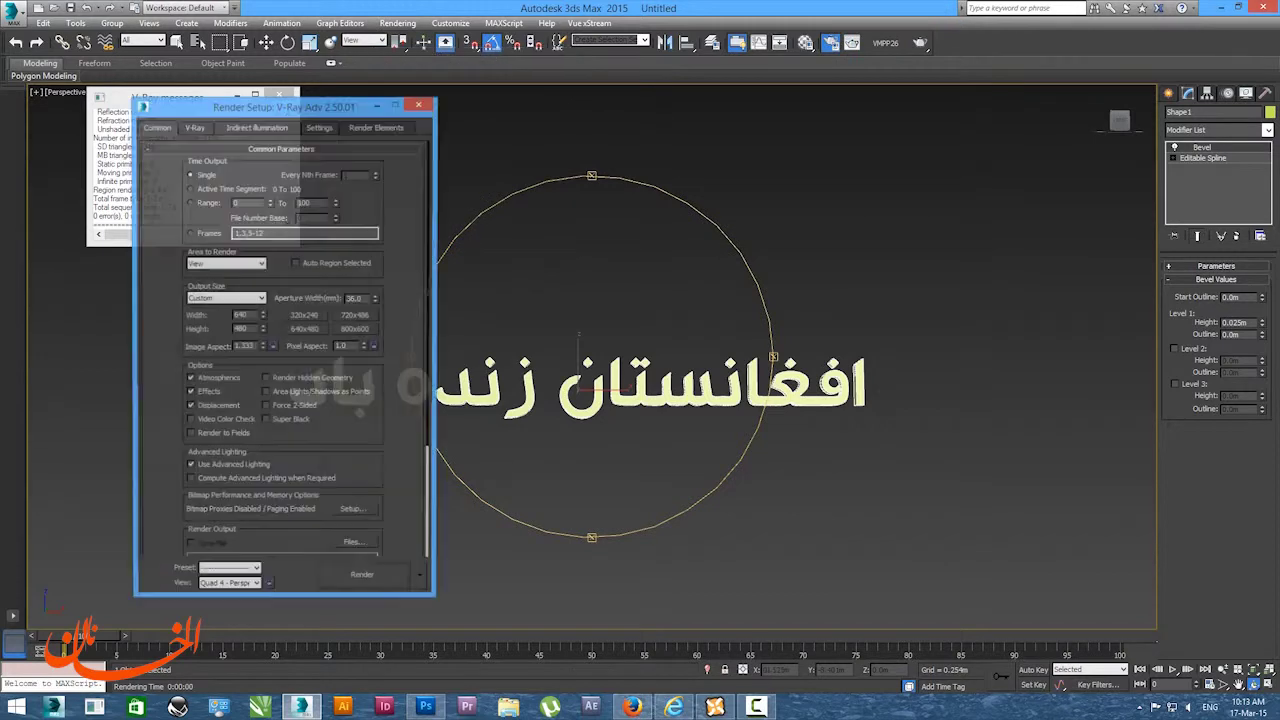
click(226, 298)
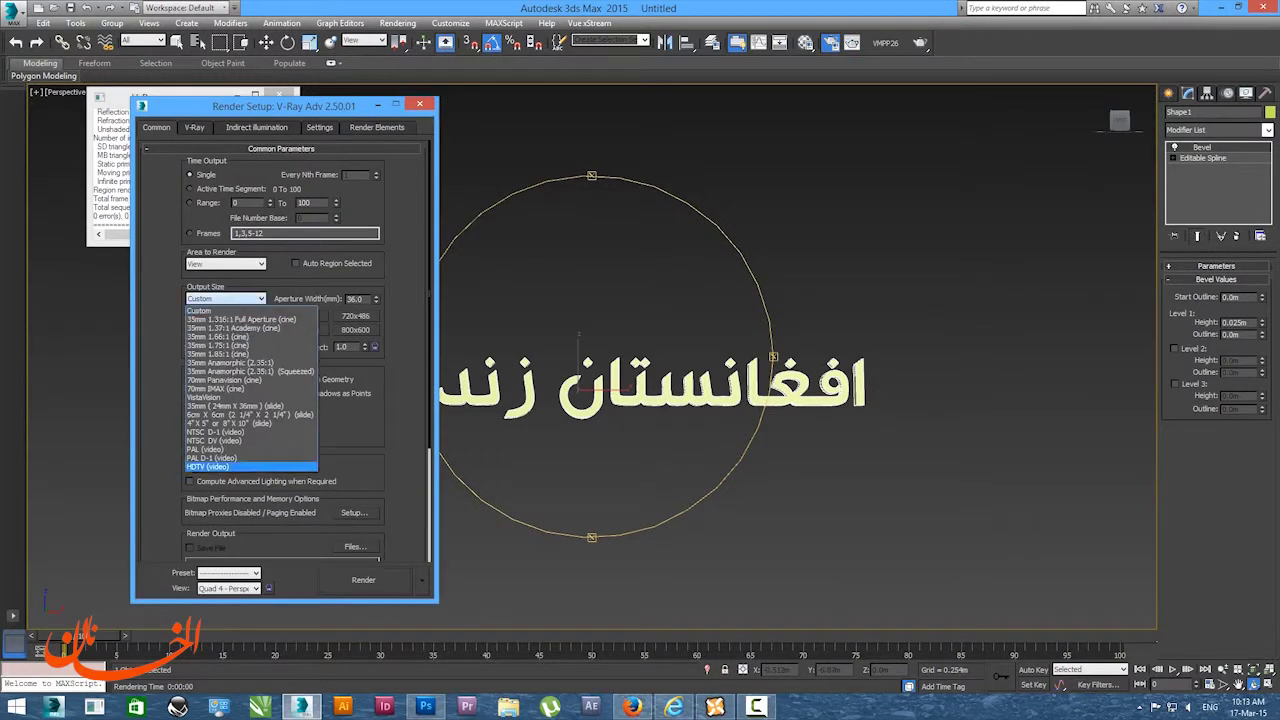
click(230, 466)
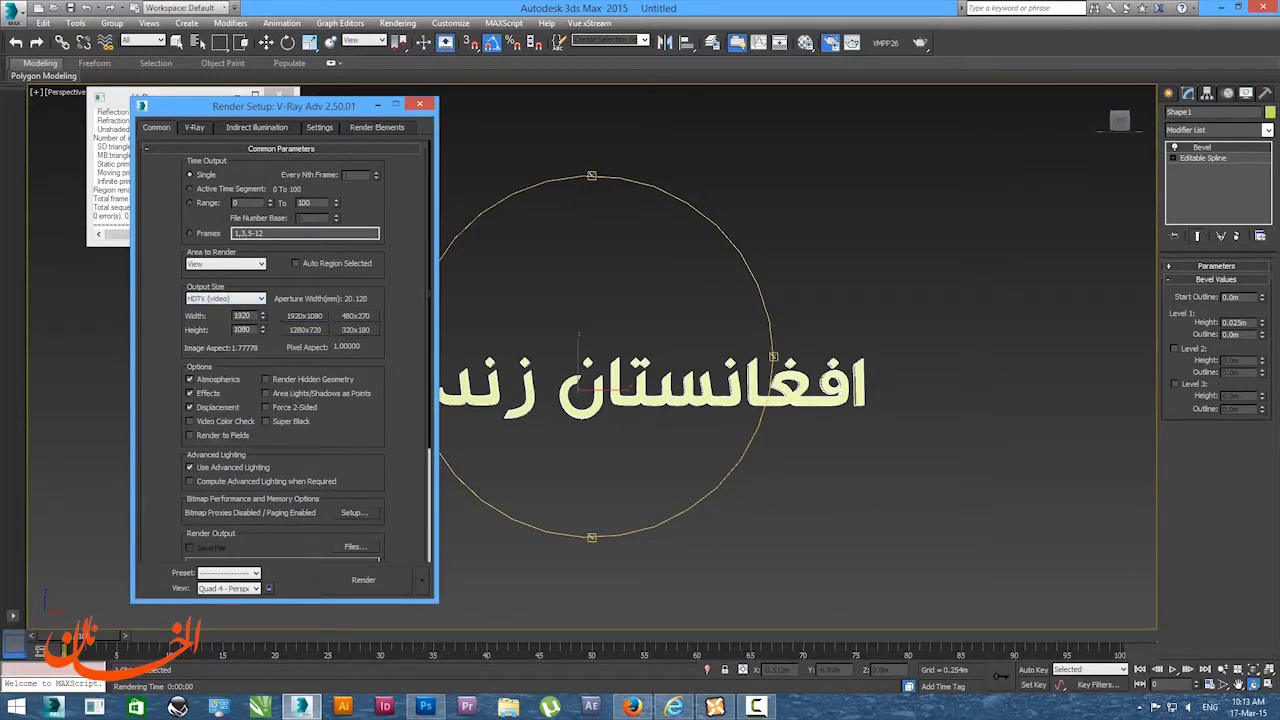
click(305, 329)
click(420, 104)
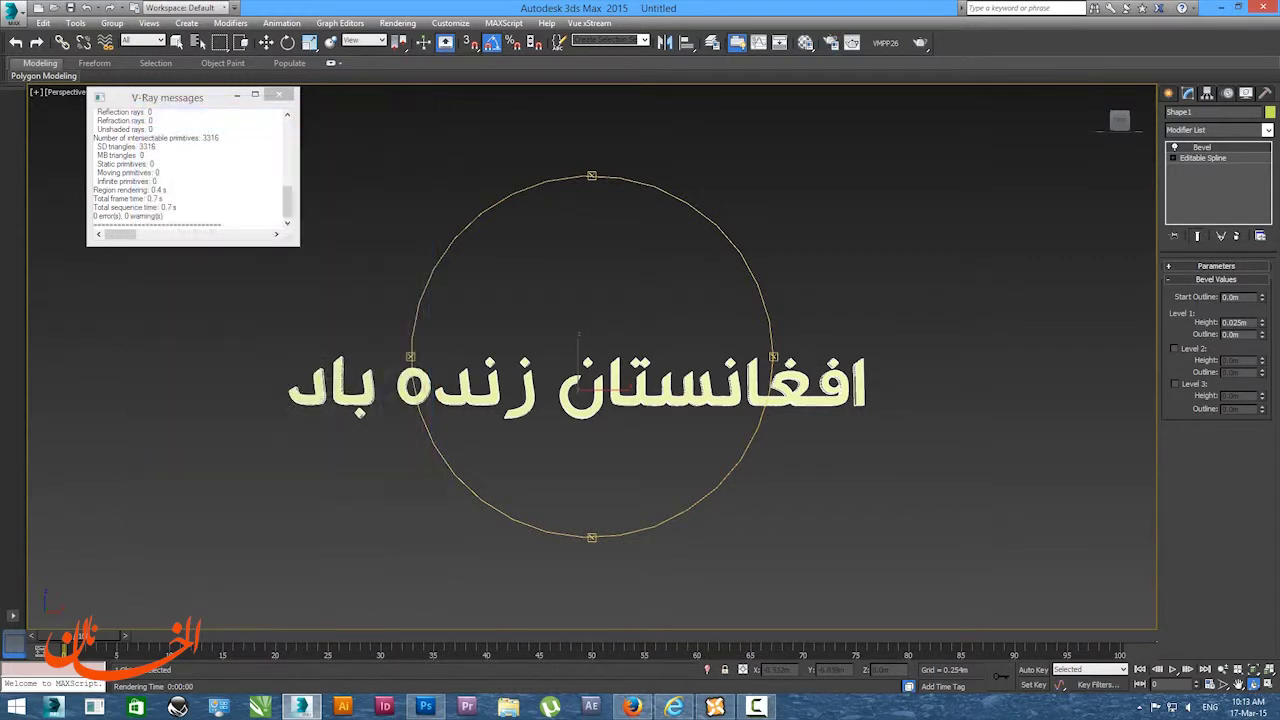
Assign a Bitmap environment map using 21.hdr from the StudioHDR folder within Textures on drive E.
click(397, 22)
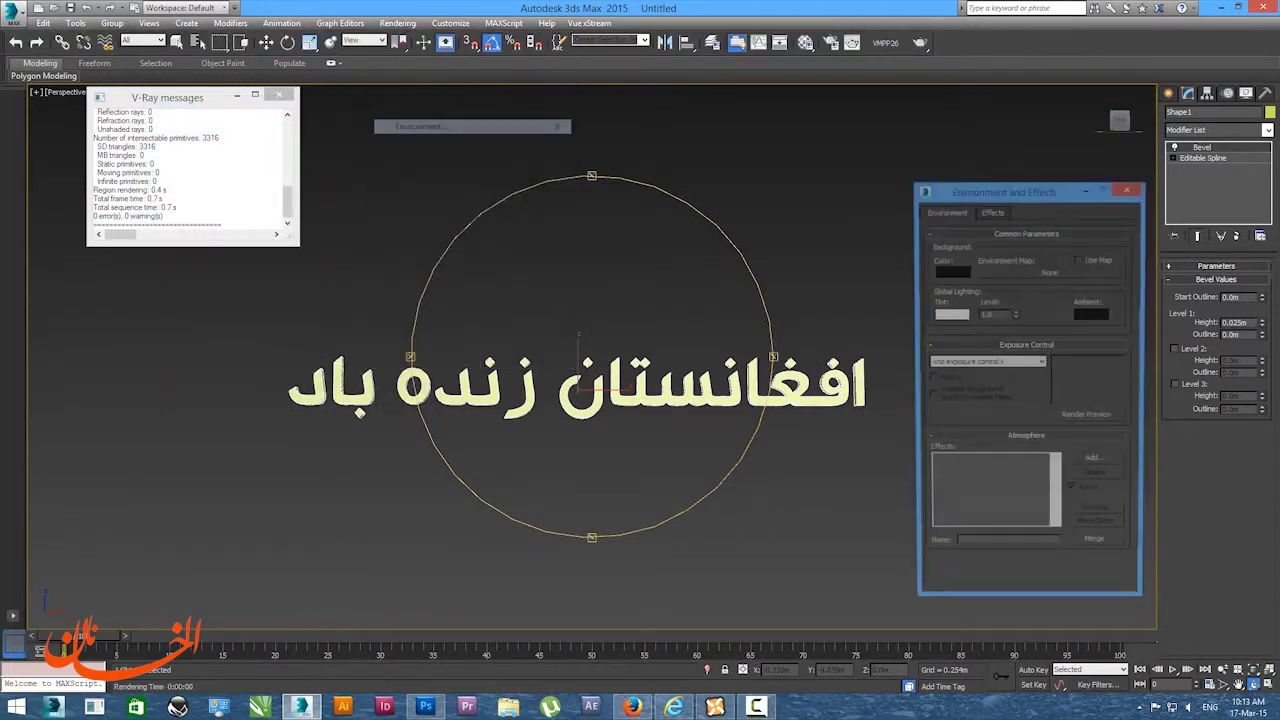
click(420, 127)
click(1050, 271)
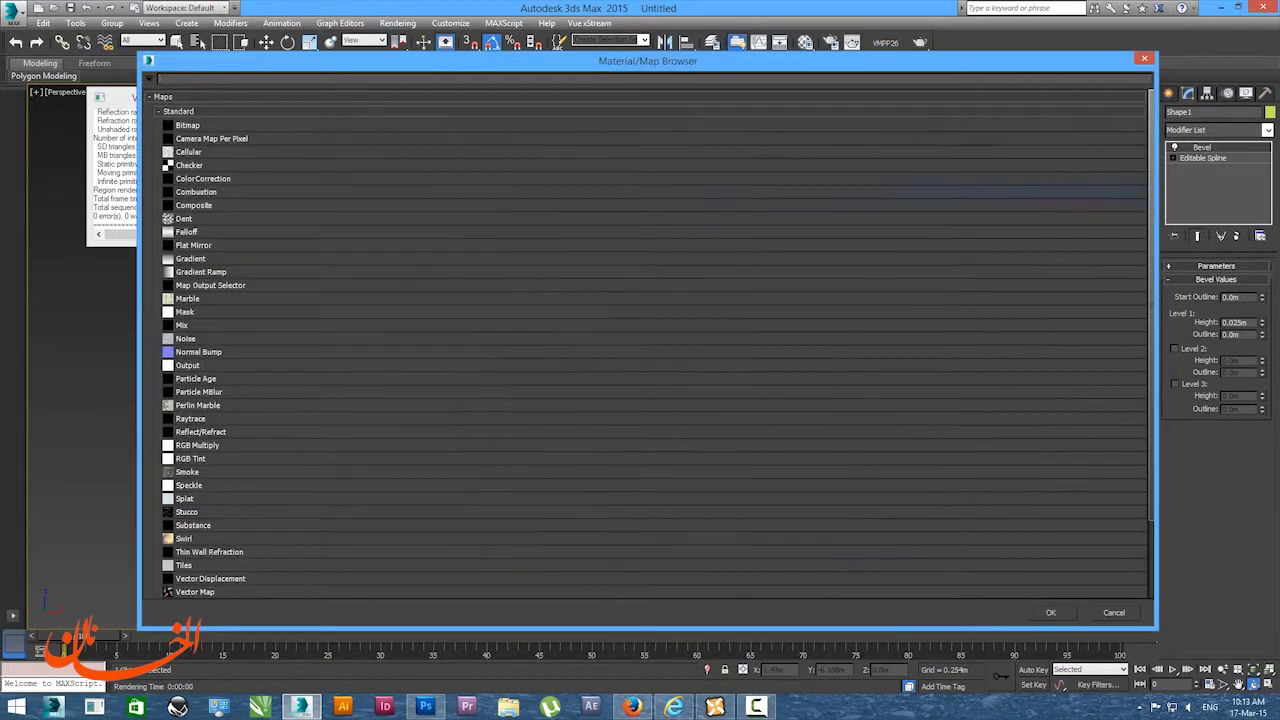
double_click(188, 126)
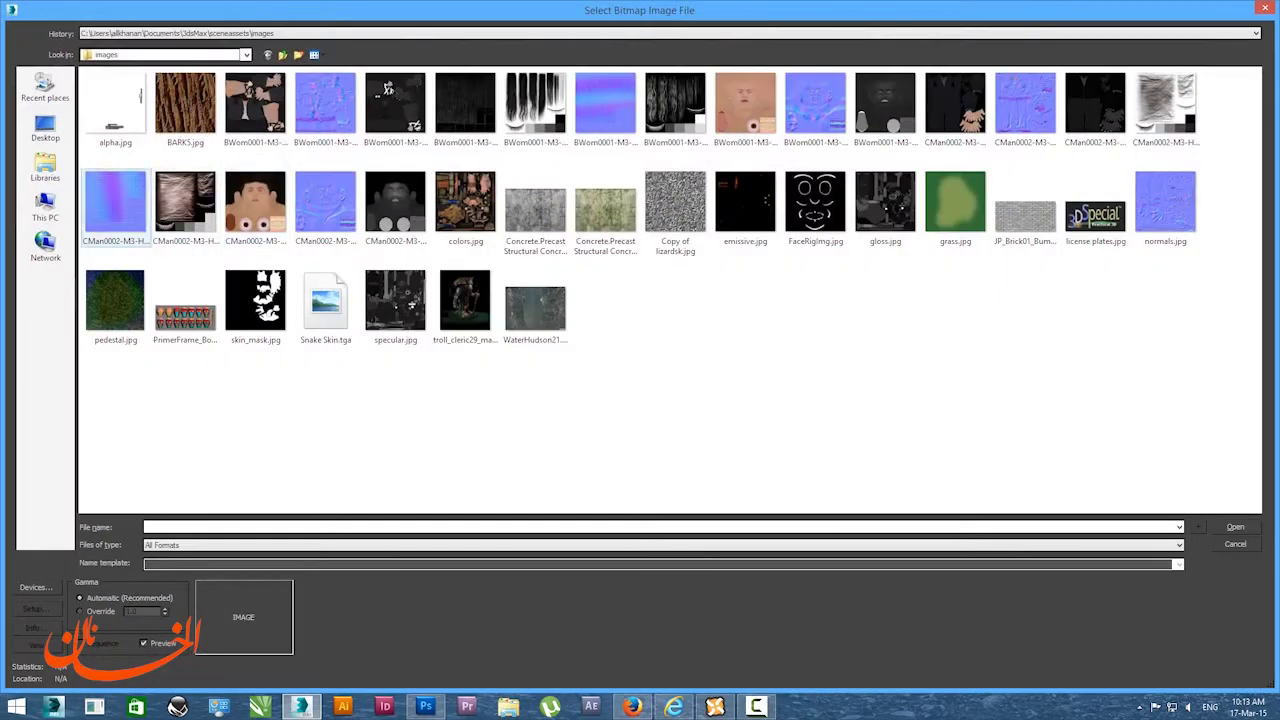
click(45, 207)
double_click(450, 150)
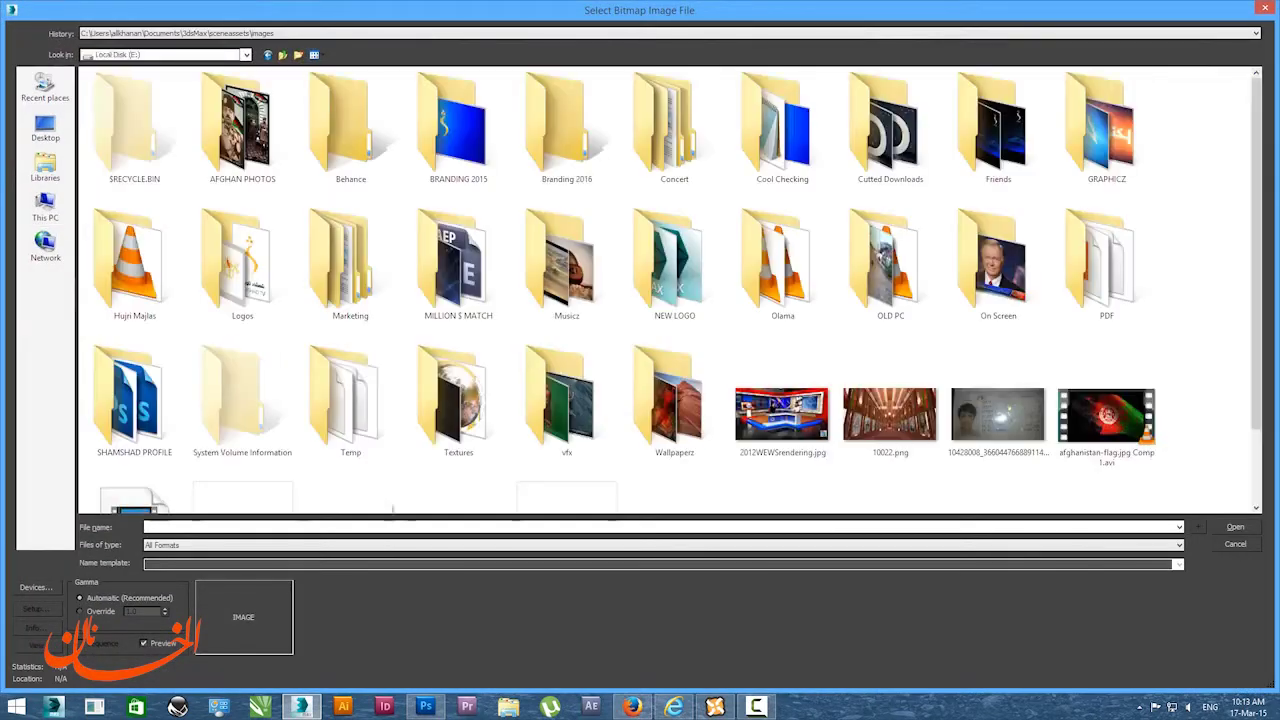
double_click(458, 400)
double_click(134, 130)
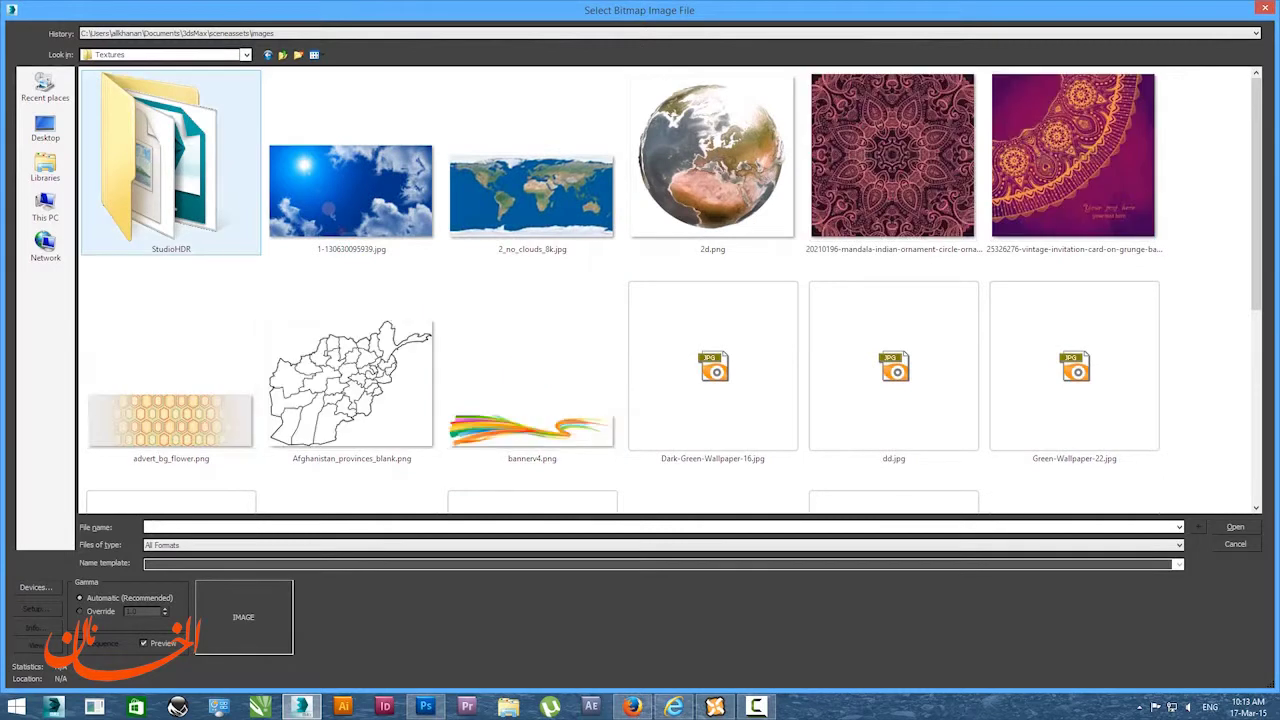
click(132, 210)
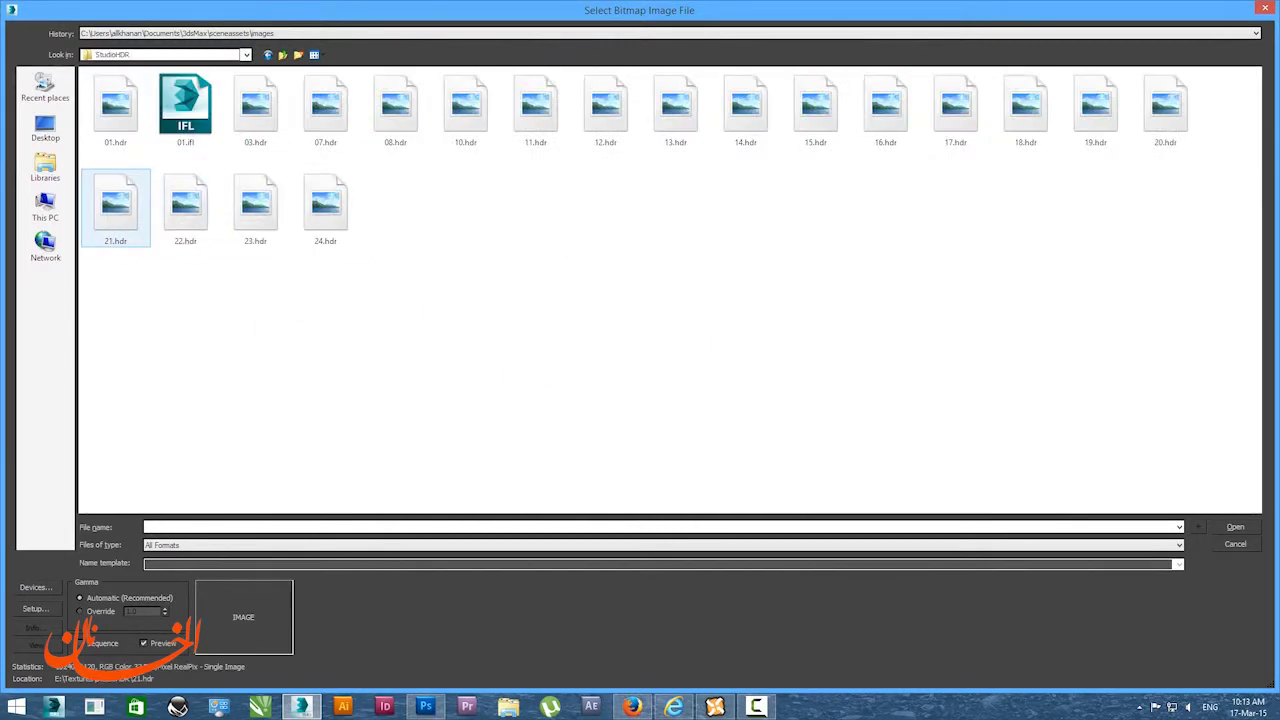
click(1236, 527)
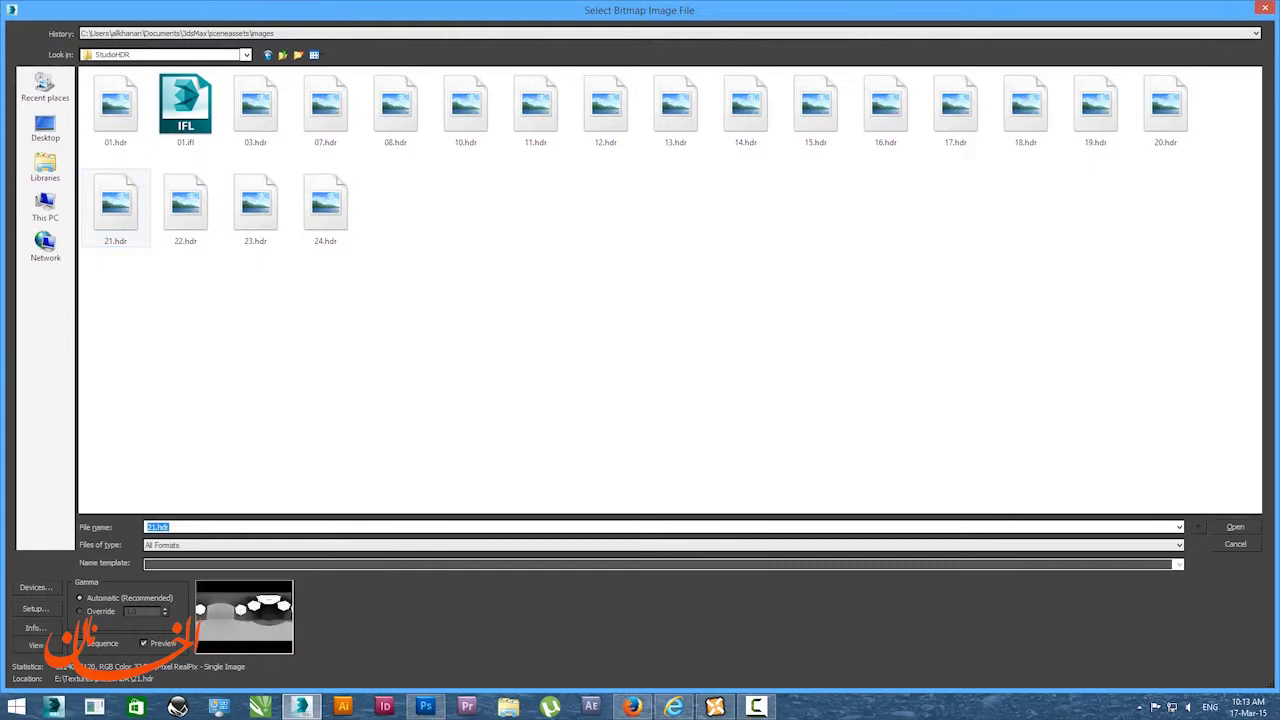
key(Return)
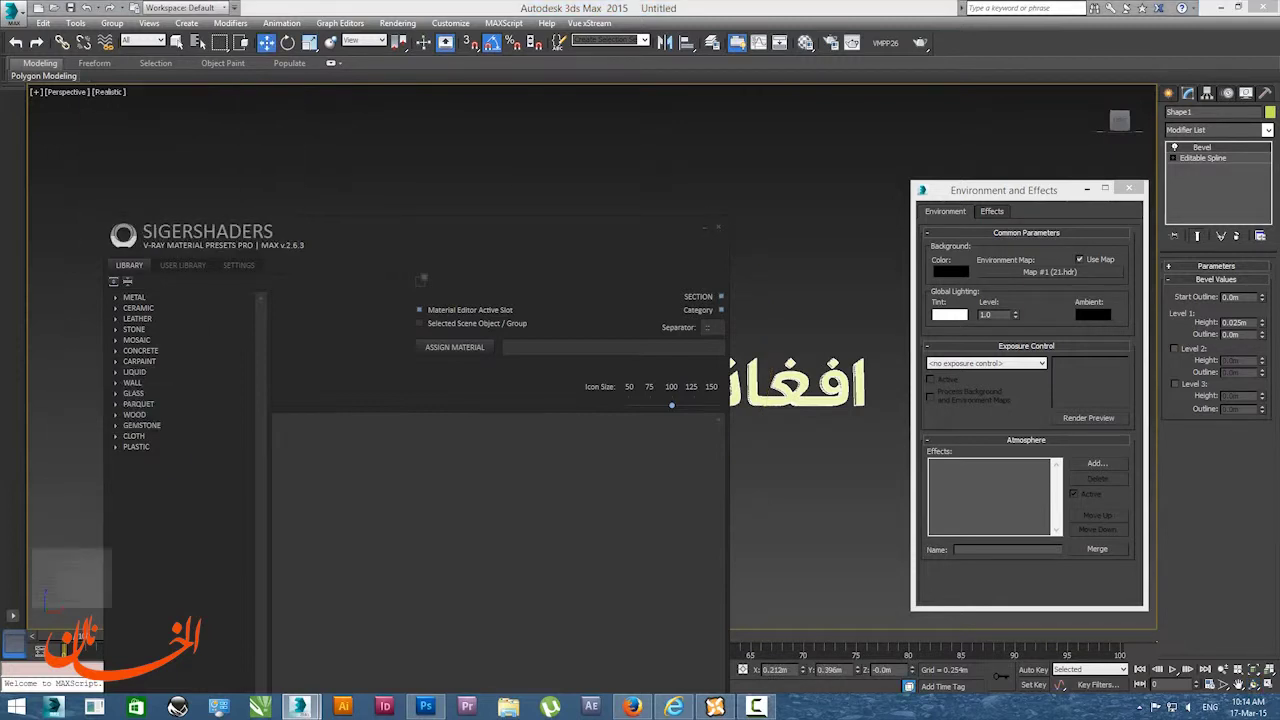
Choose the 22k Yellow Gold preset from the Jewelry category of the METAL section in the SIGERSHADERS library.
drag(450, 230, 380, 137)
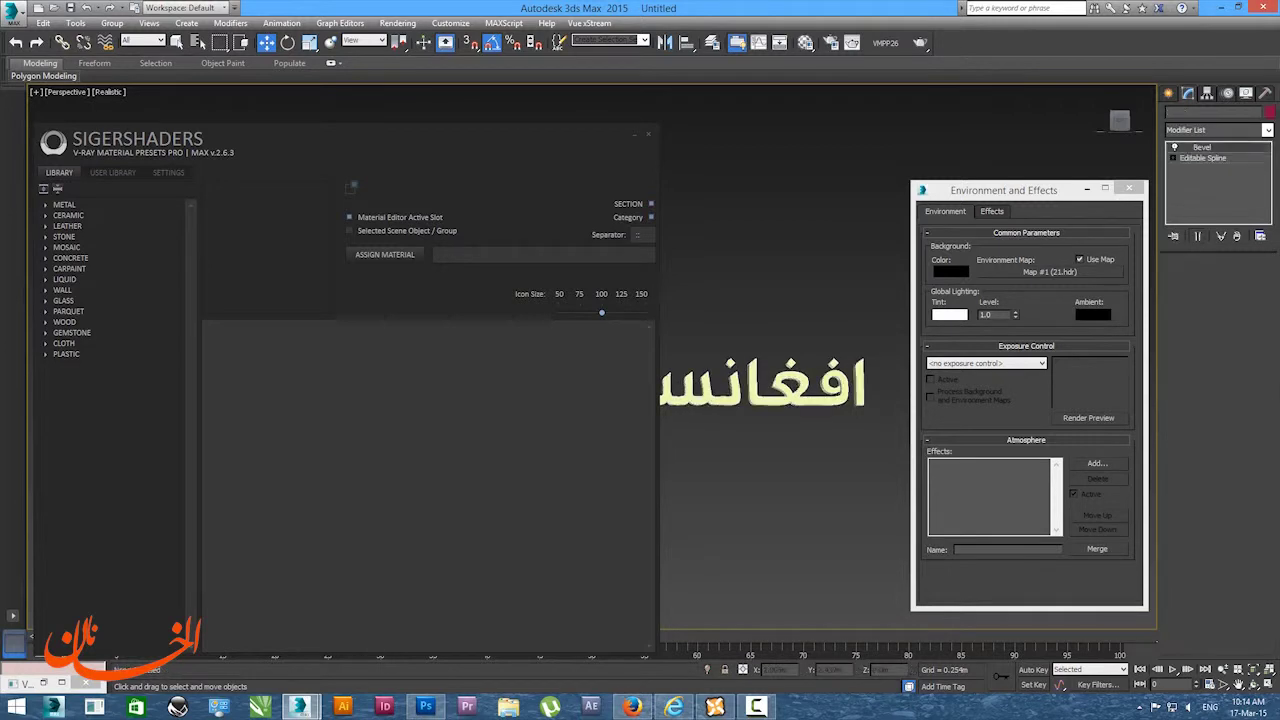
click(45, 205)
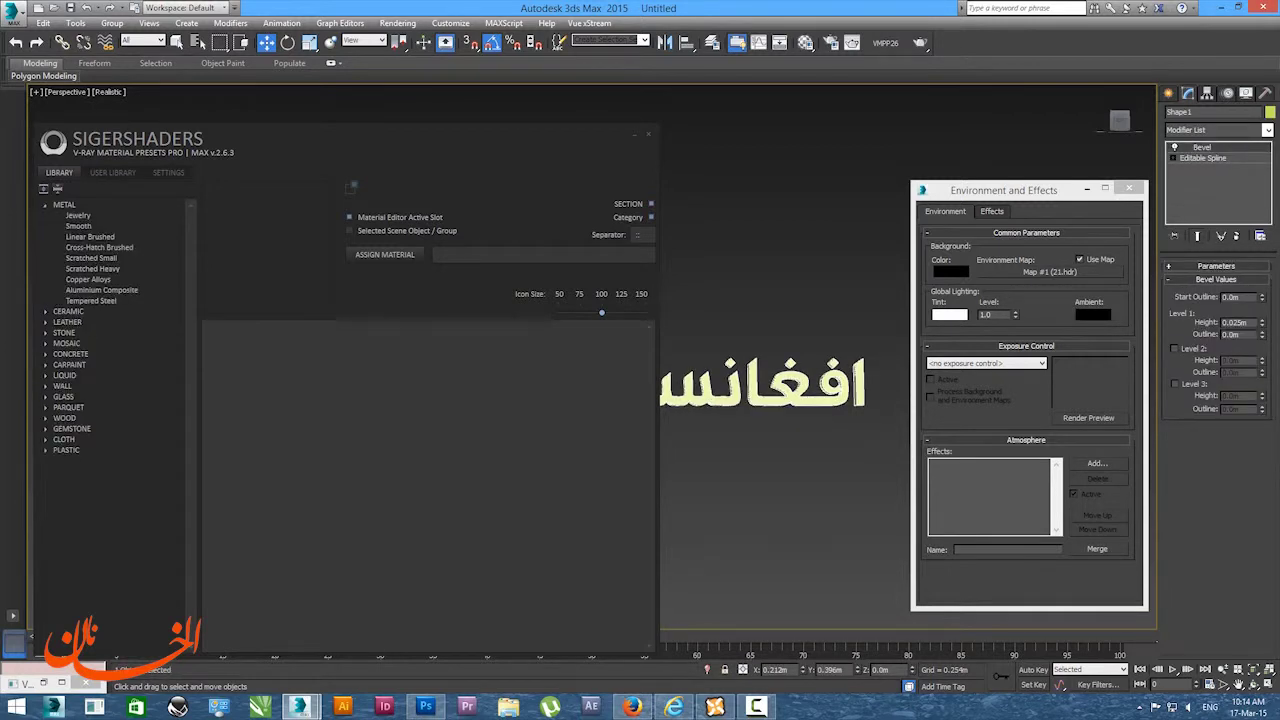
click(78, 216)
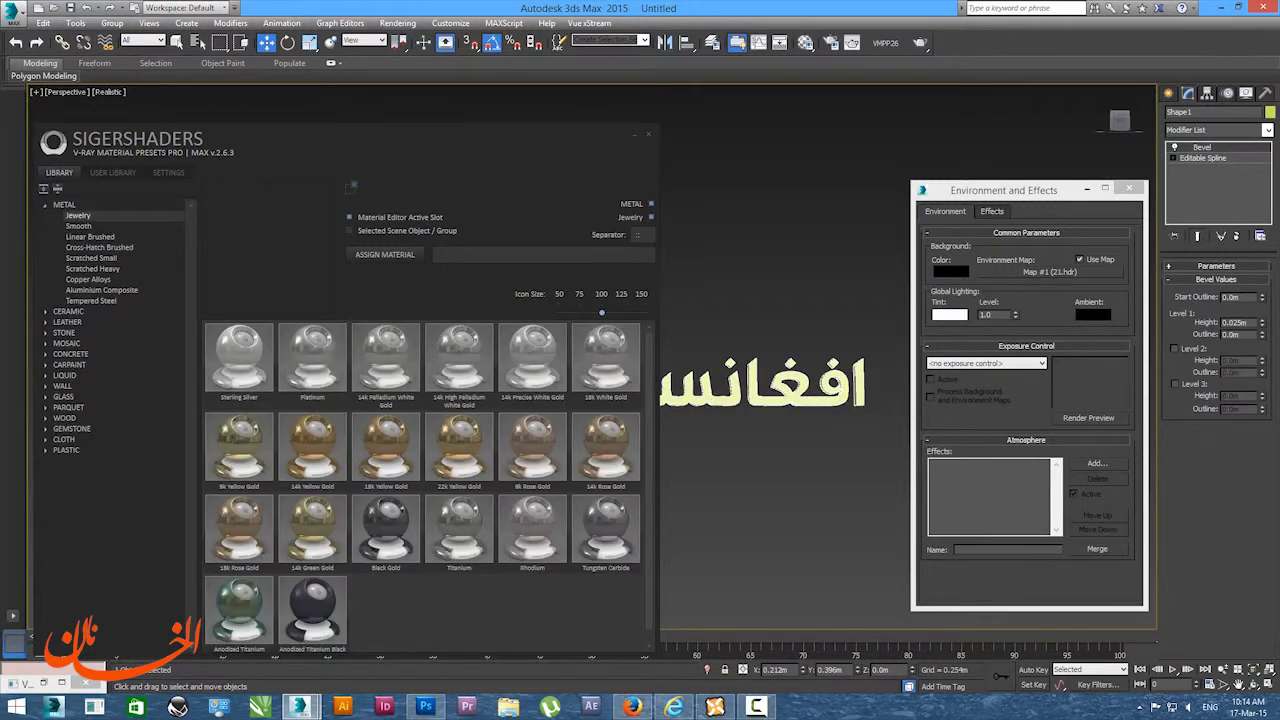
click(90, 237)
click(79, 227)
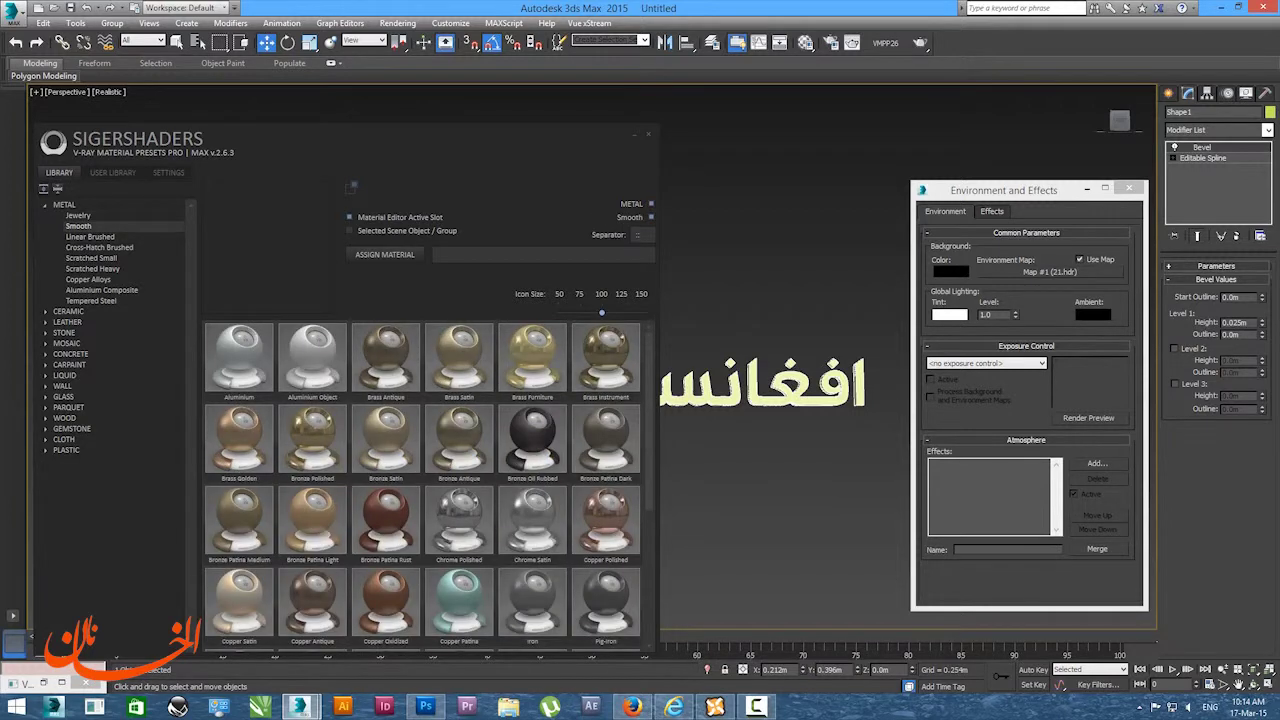
click(78, 216)
click(459, 447)
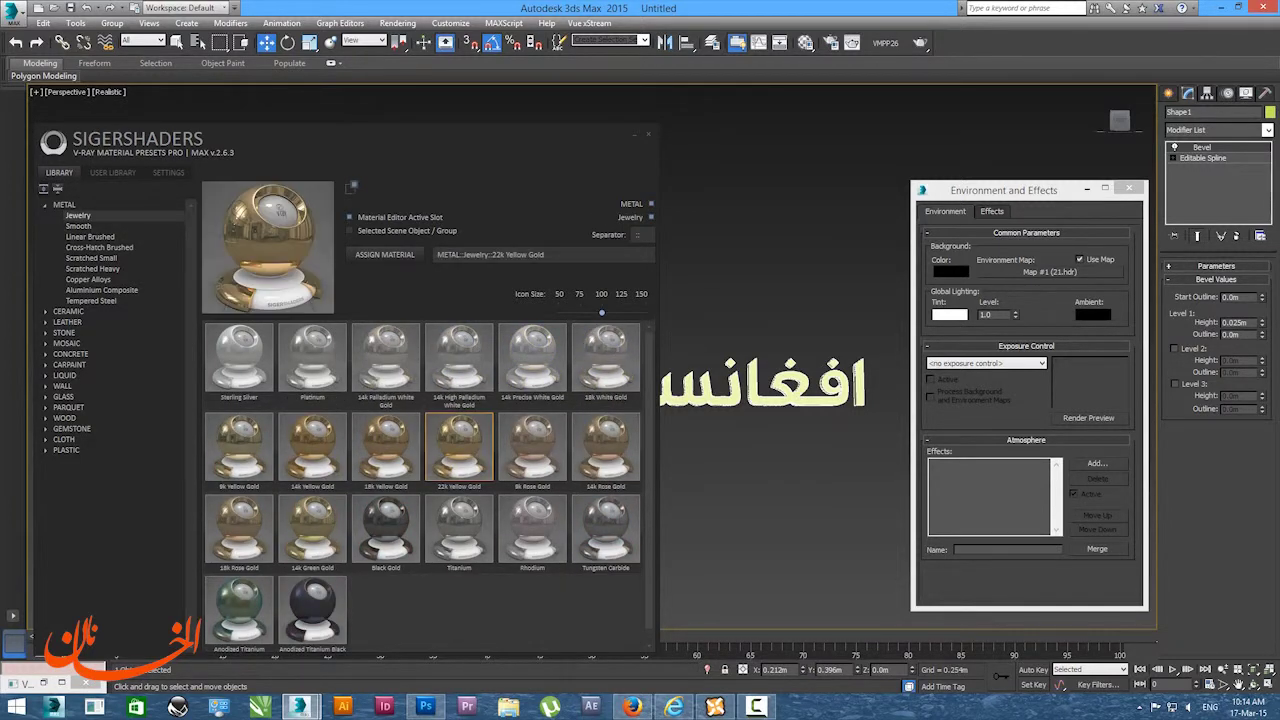
Assign the Material Editor's first slot to the text shape and load the 22k Yellow Gold preset into that active slot.
click(805, 42)
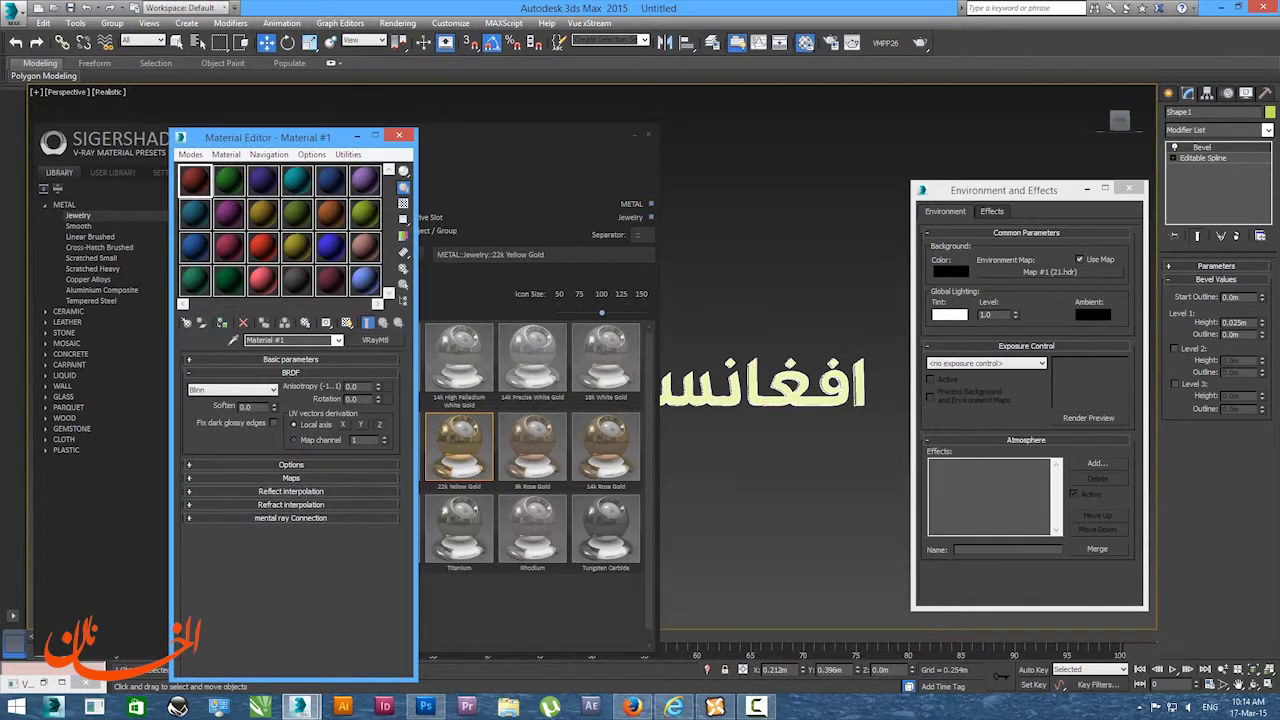
click(222, 323)
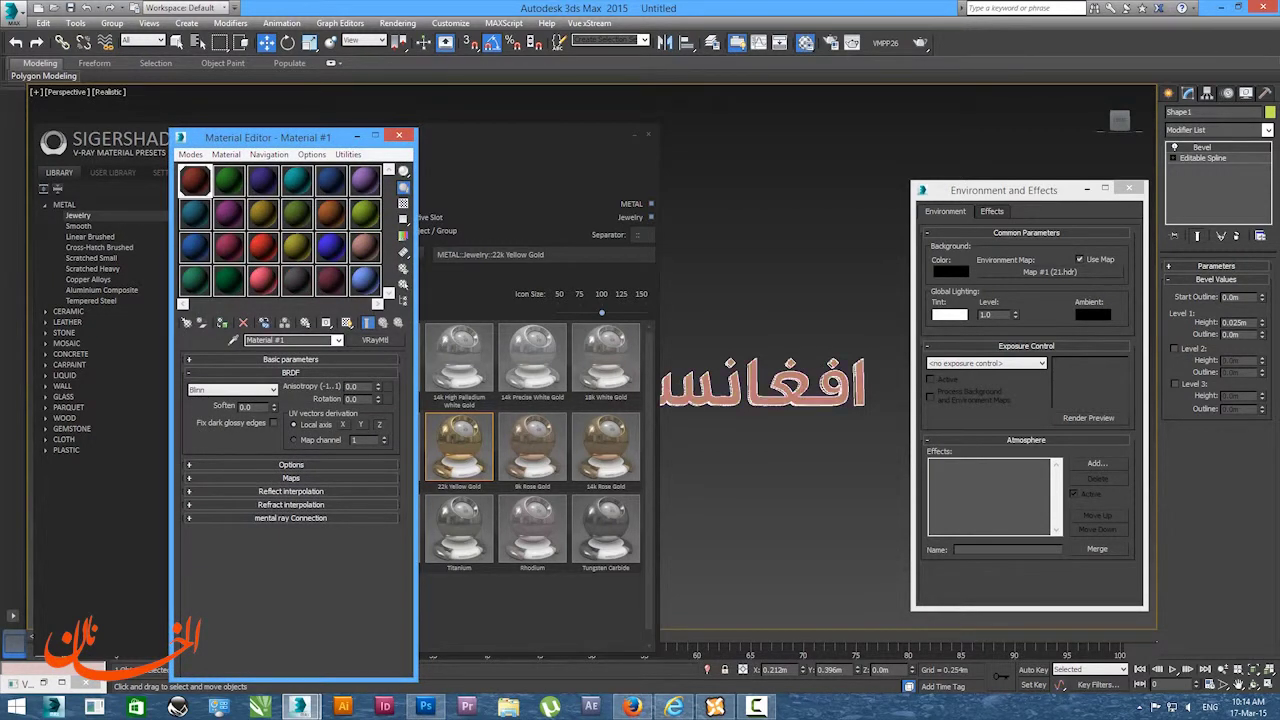
click(470, 275)
click(385, 255)
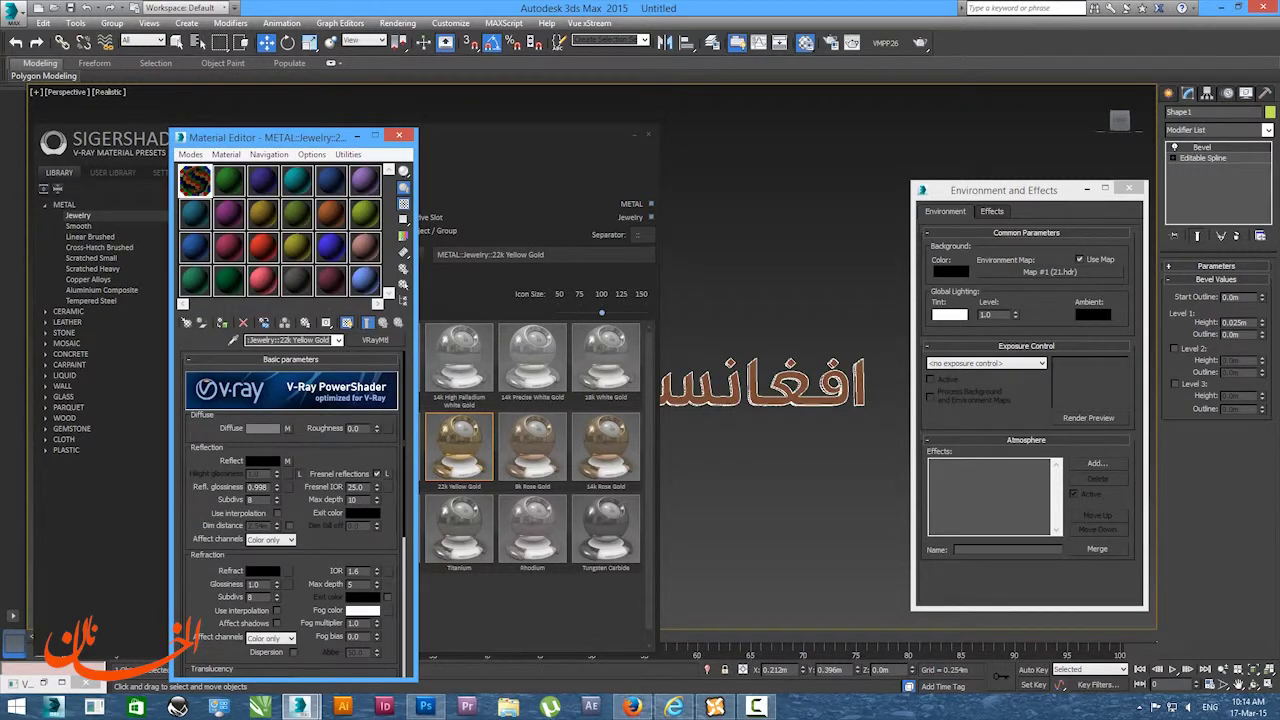
Deselect the text, test-render it from the front with the gold material, and close the rendered image.
click(780, 490)
click(920, 42)
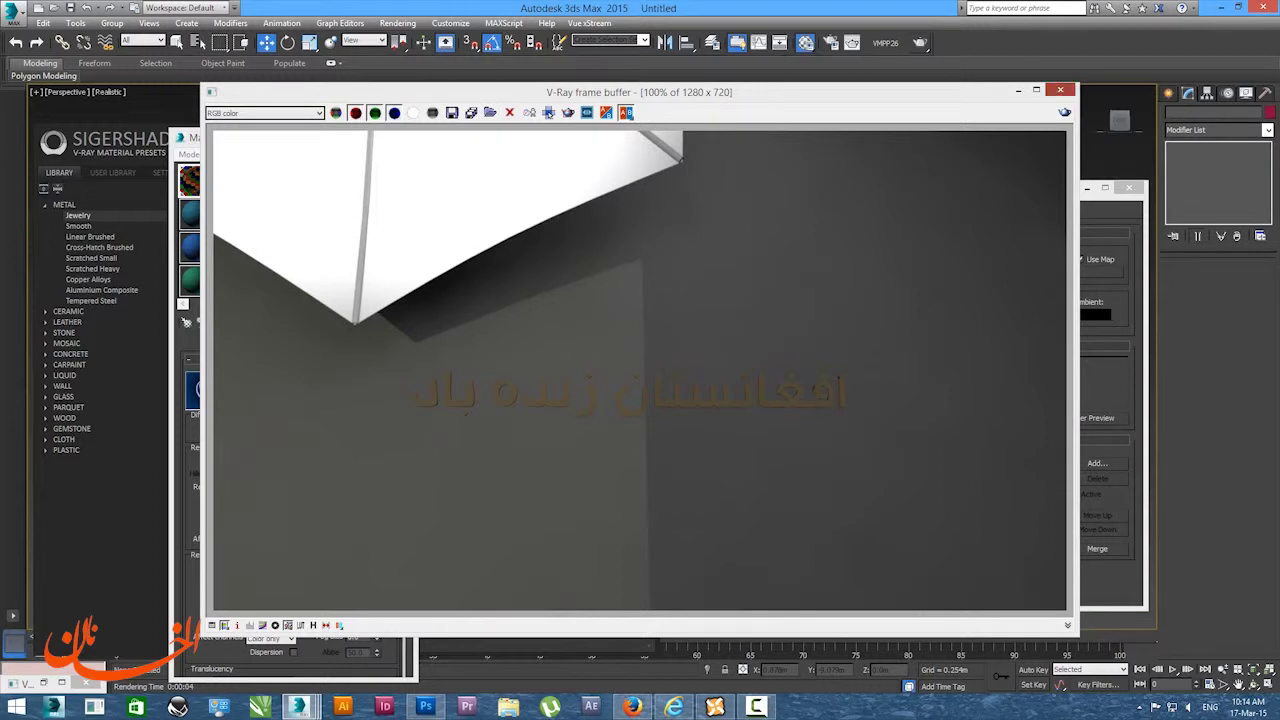
click(1060, 90)
Close the material preset library, minimize the Material Editor, and render a close-up of the gold letters from an angled perspective.
click(1253, 684)
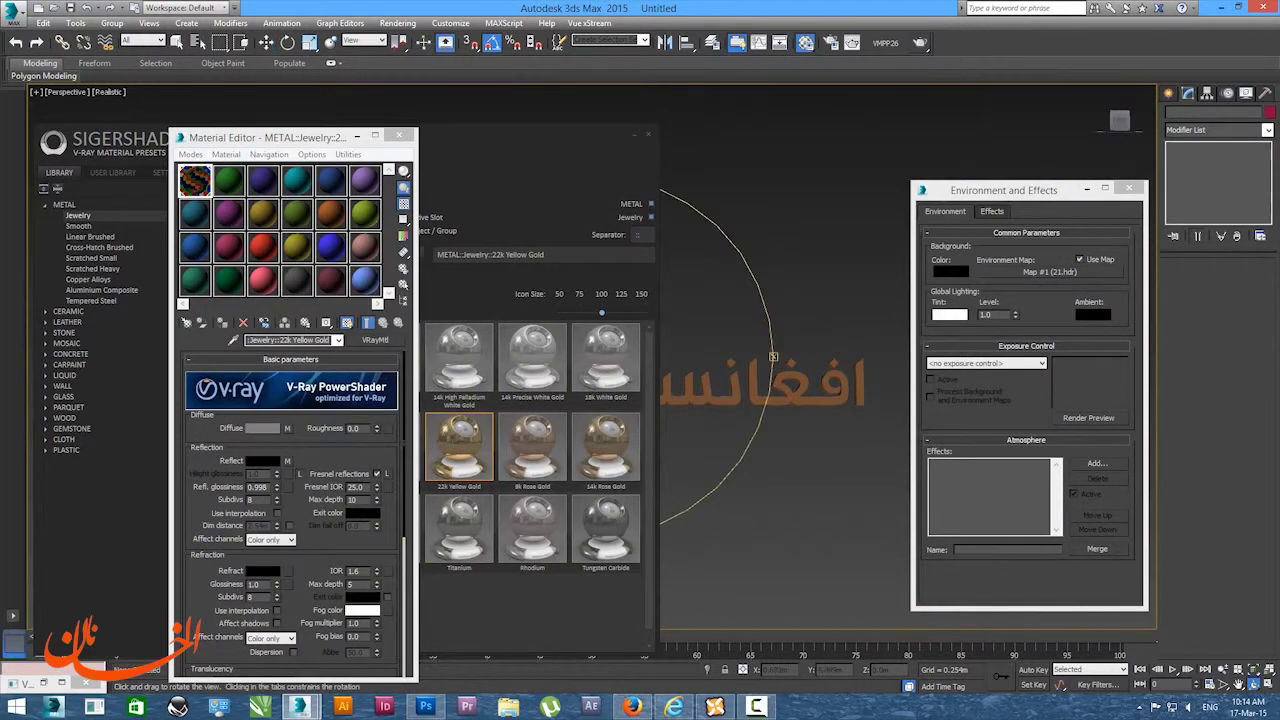
drag(790, 400, 680, 420)
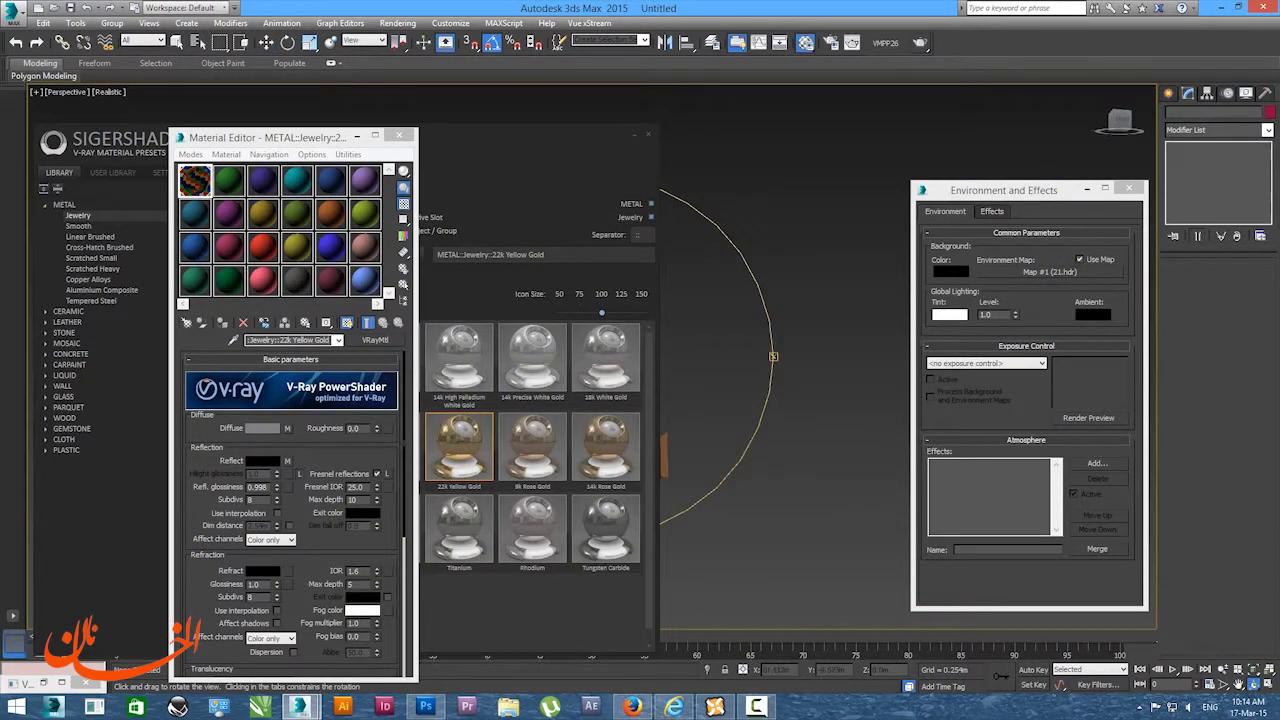
click(648, 134)
click(357, 135)
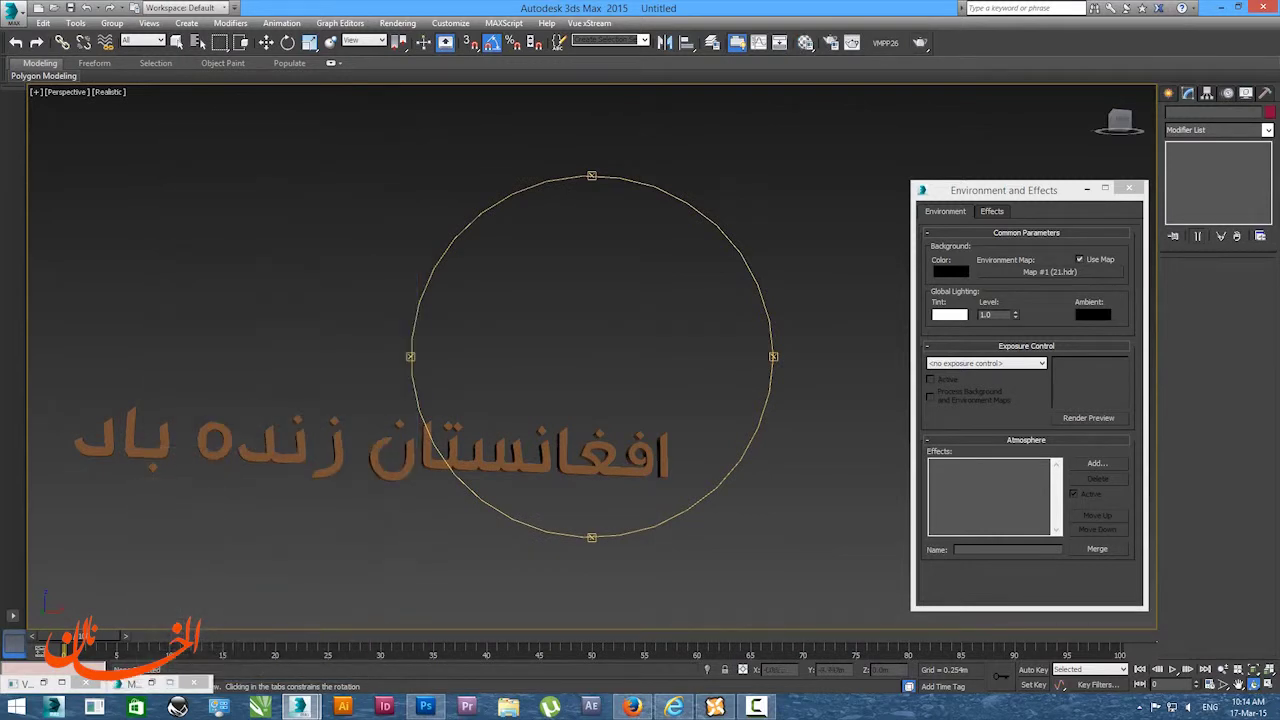
middle_drag(515, 432, 627, 373)
scroll(627, 373, up, 5)
drag(560, 400, 665, 378)
scroll(591, 356, up, 6)
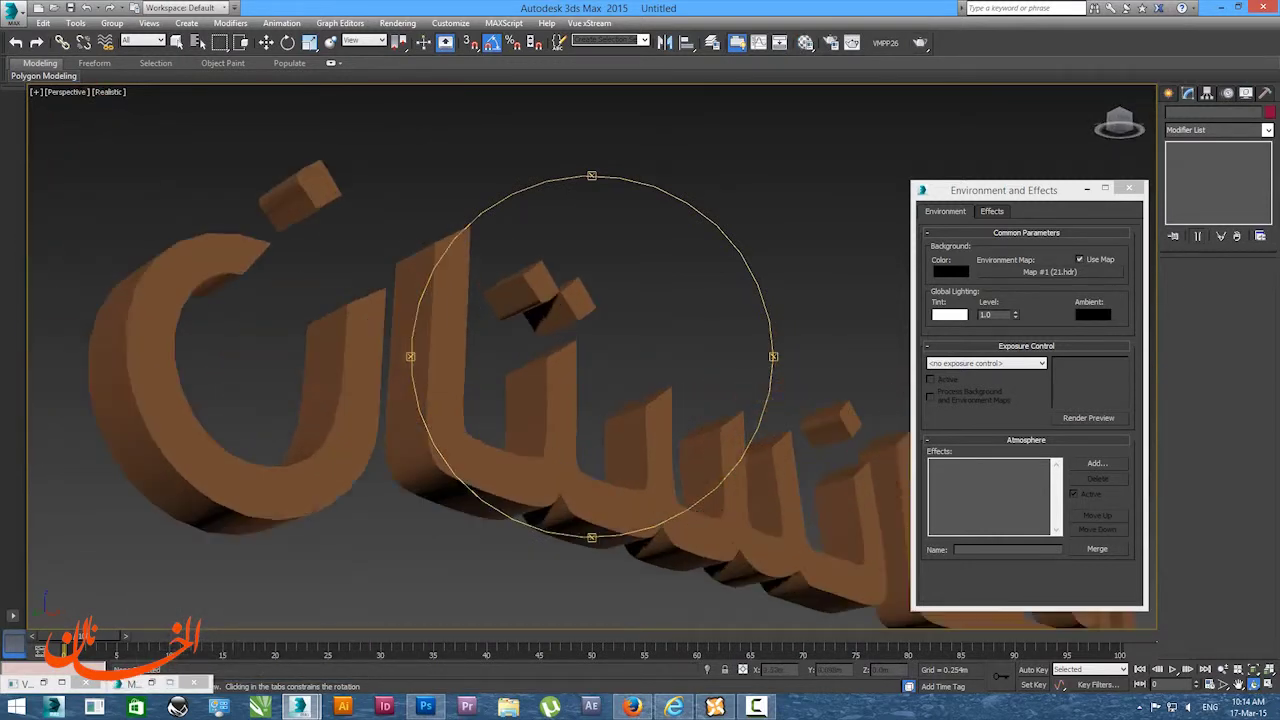
middle_drag(590, 360, 654, 327)
click(920, 42)
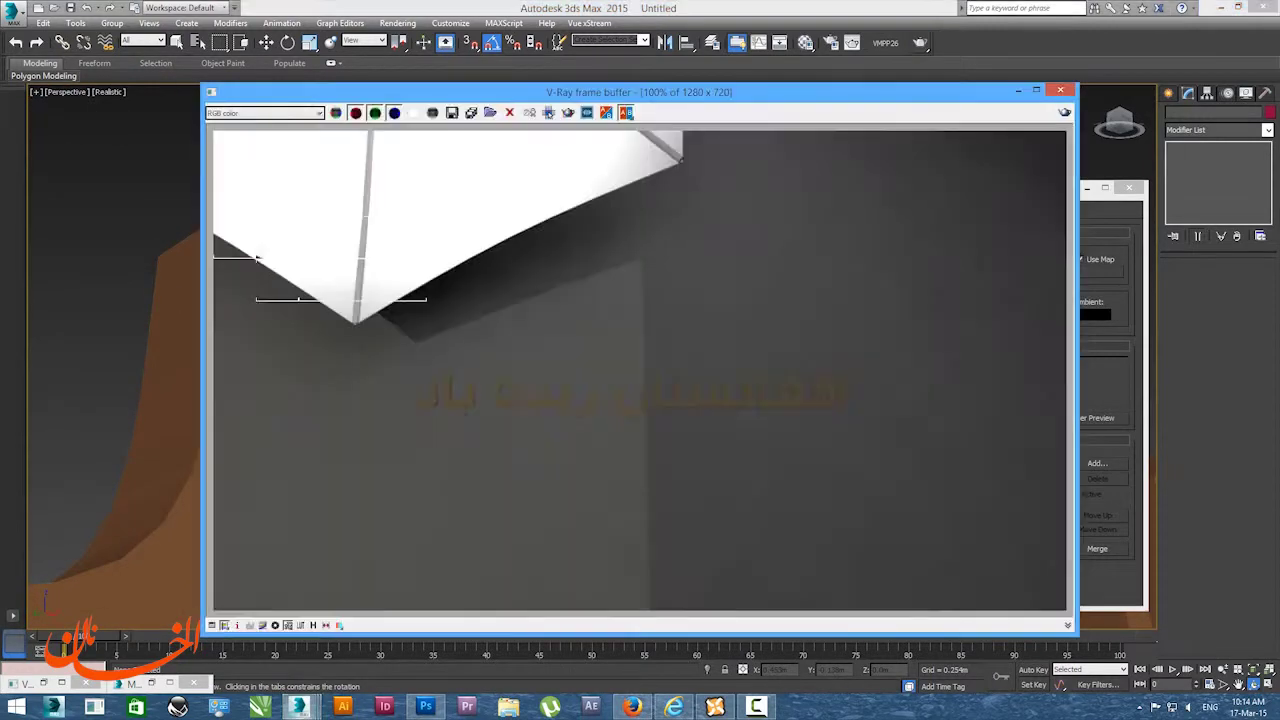